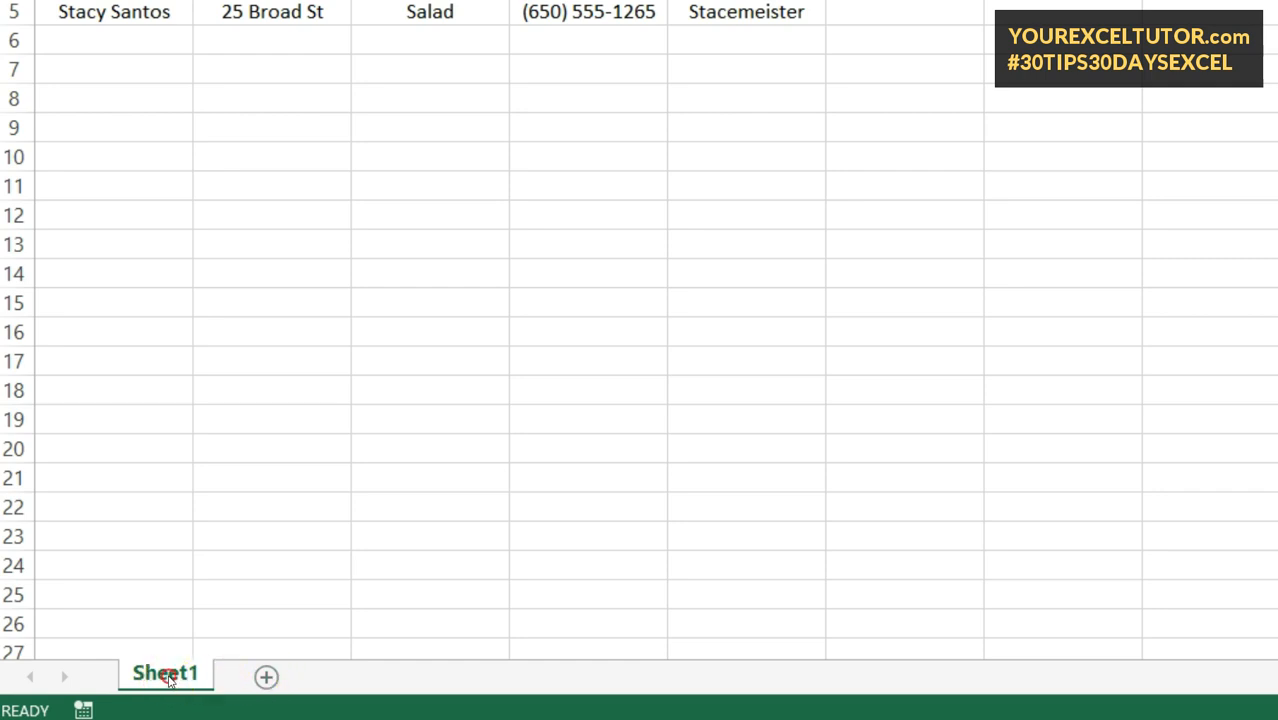
Add two new blank worksheets after Sheet1.
right_click(171, 677)
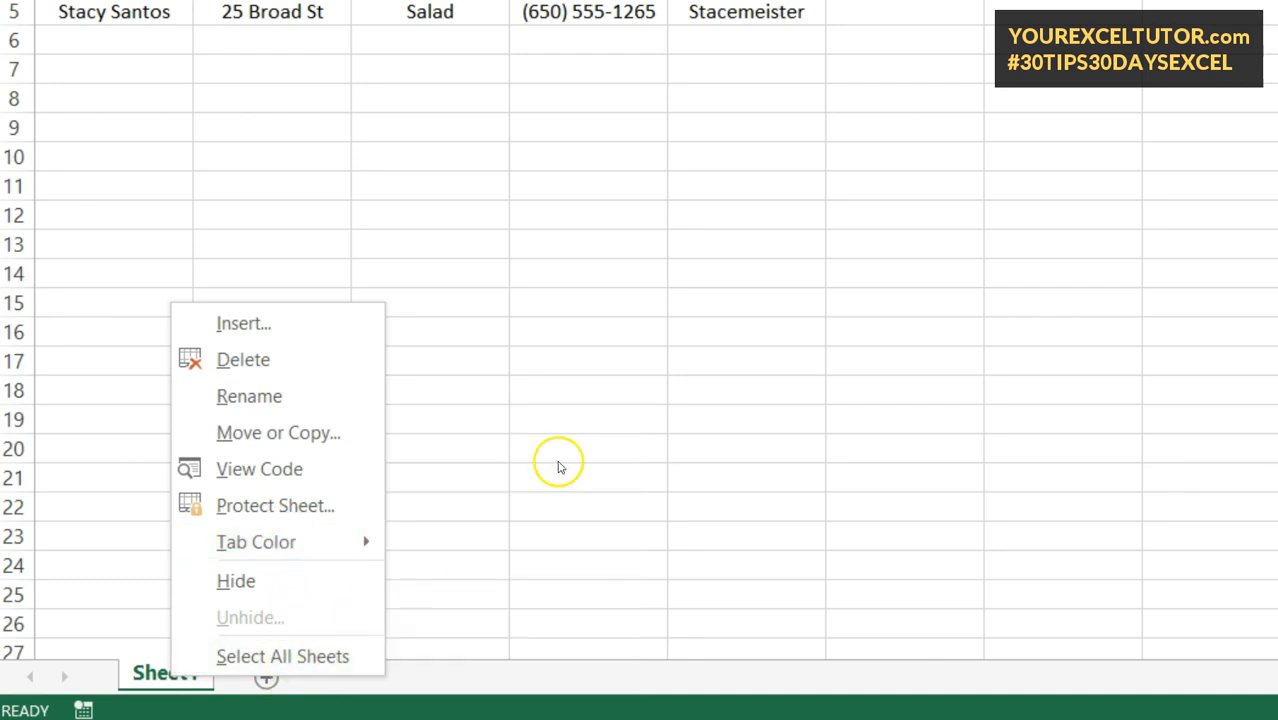
click(545, 451)
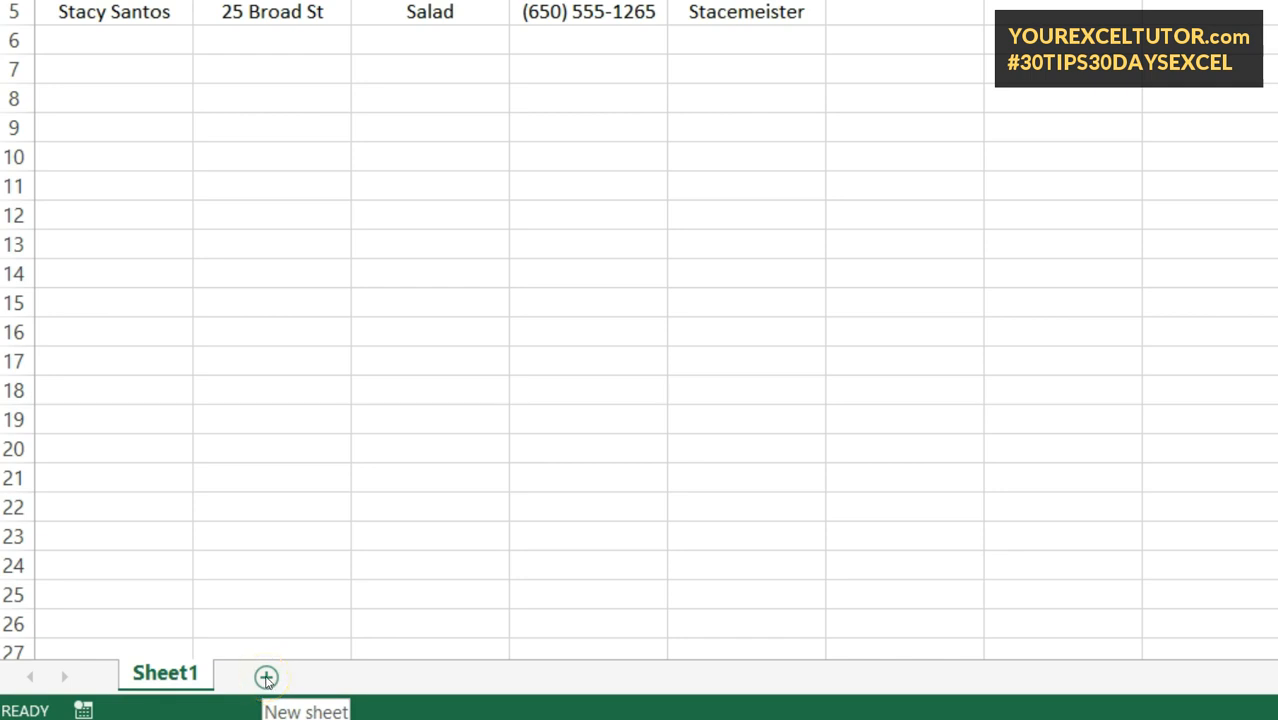
click(266, 678)
click(358, 677)
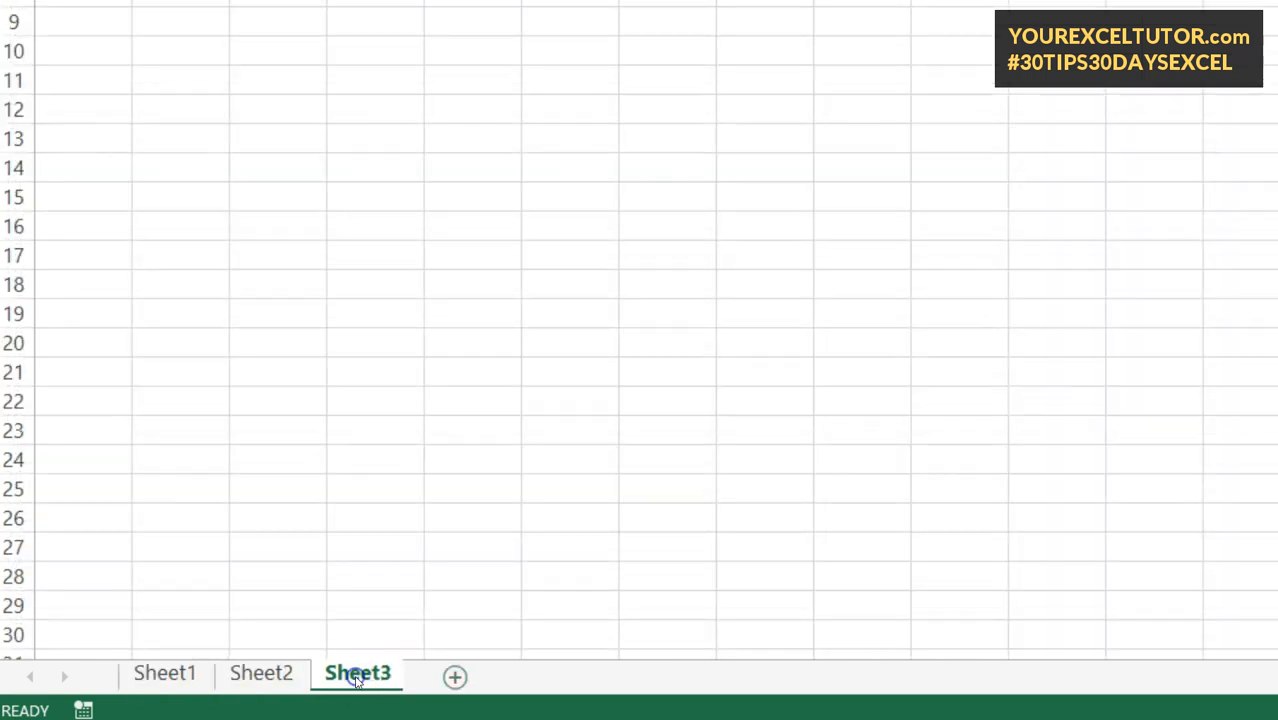
click(186, 680)
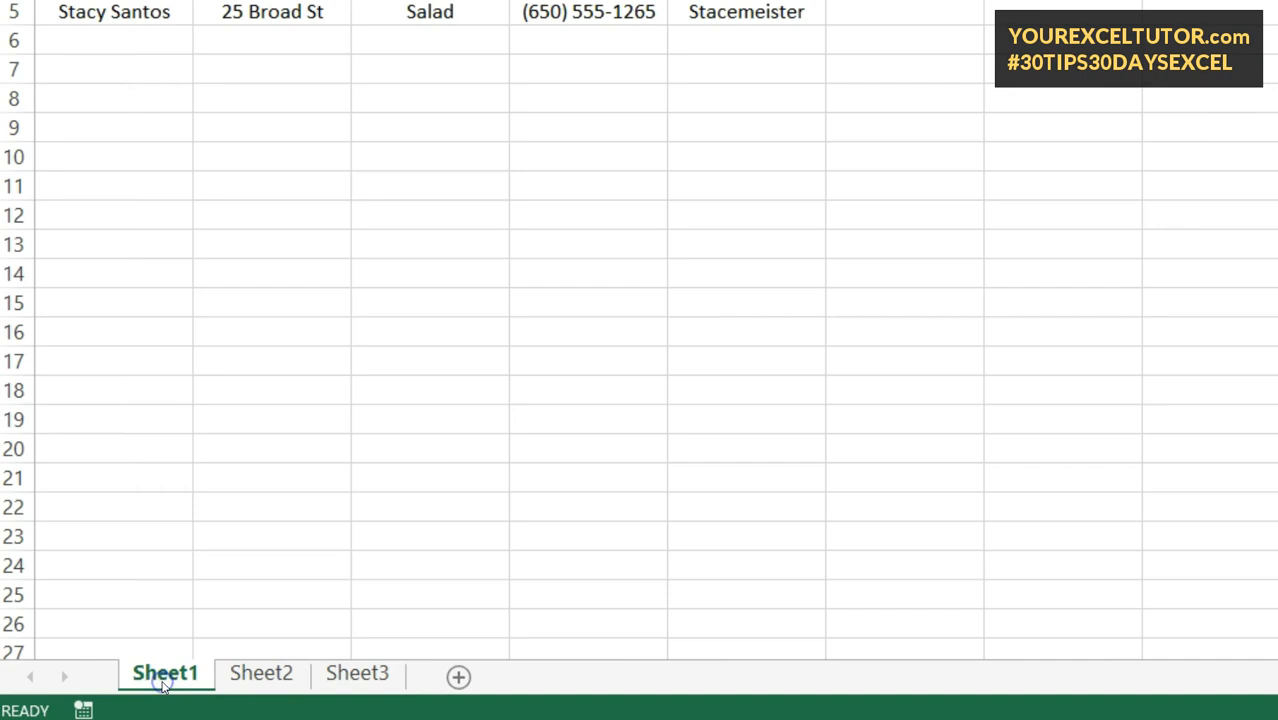
right_click(162, 683)
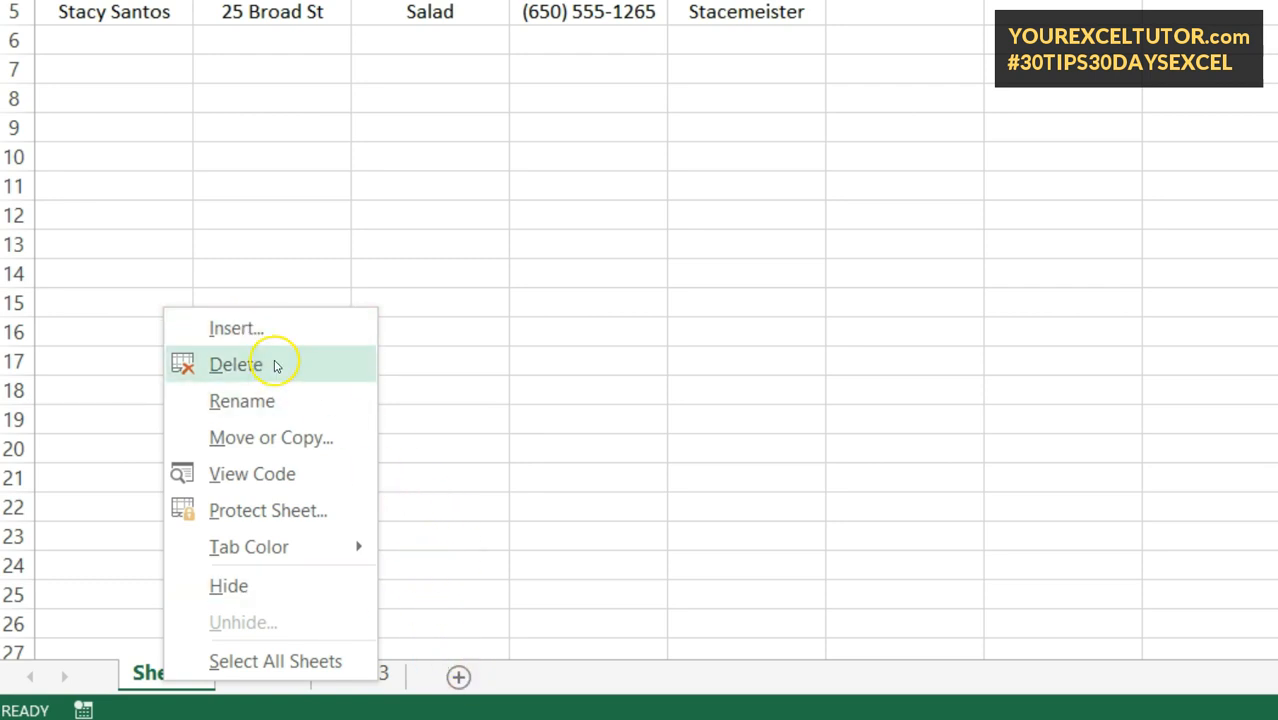
click(489, 512)
Delete the Sheet3 worksheet and add a new blank worksheet after Sheet2.
right_click(356, 672)
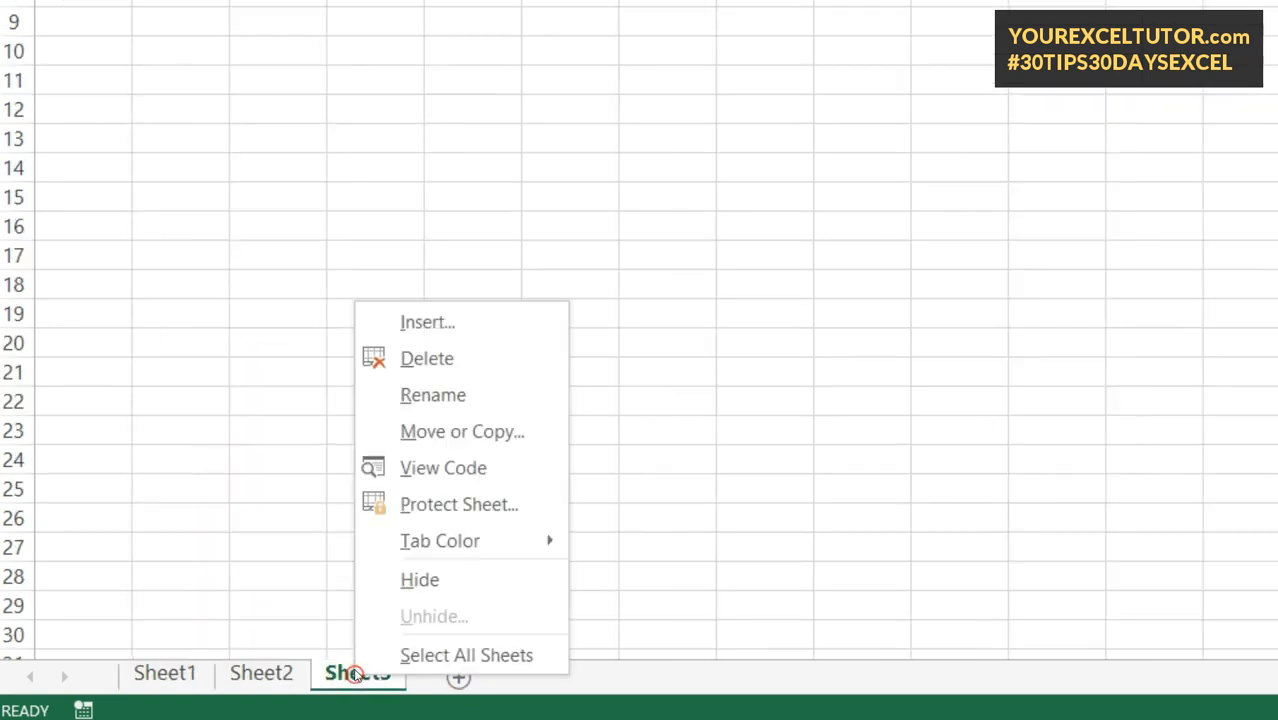
click(429, 361)
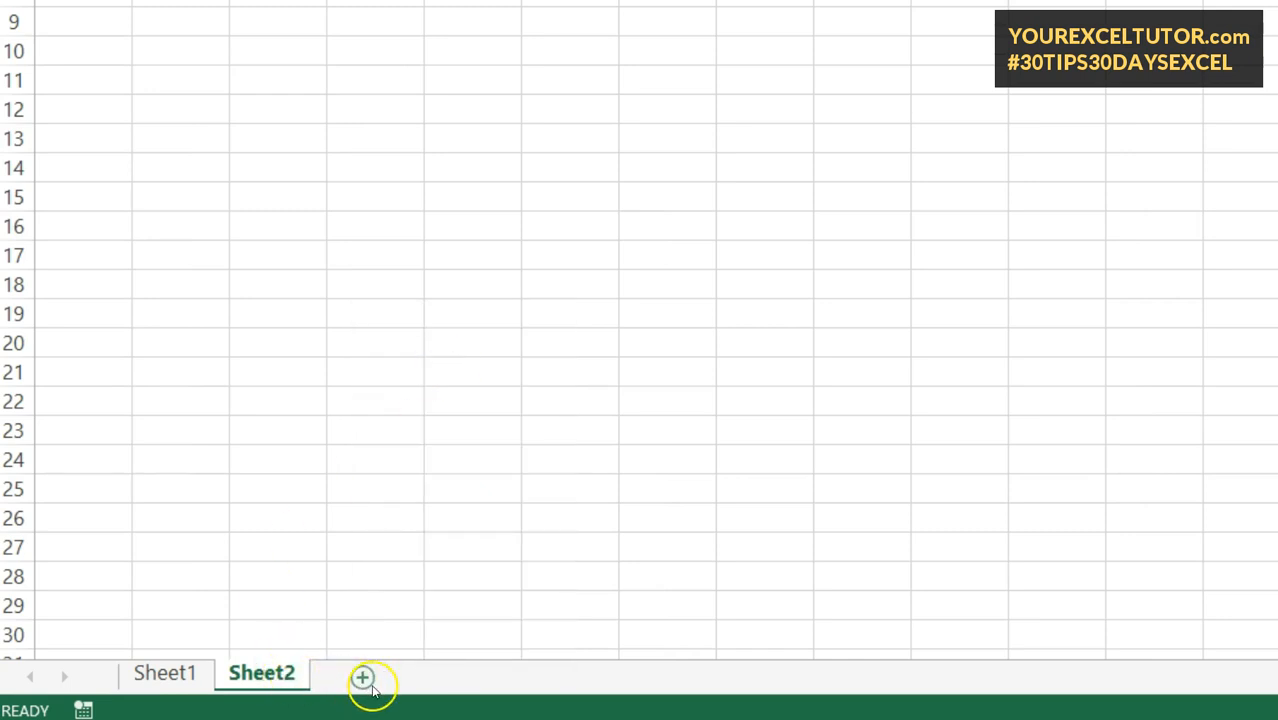
click(363, 679)
right_click(360, 678)
click(351, 678)
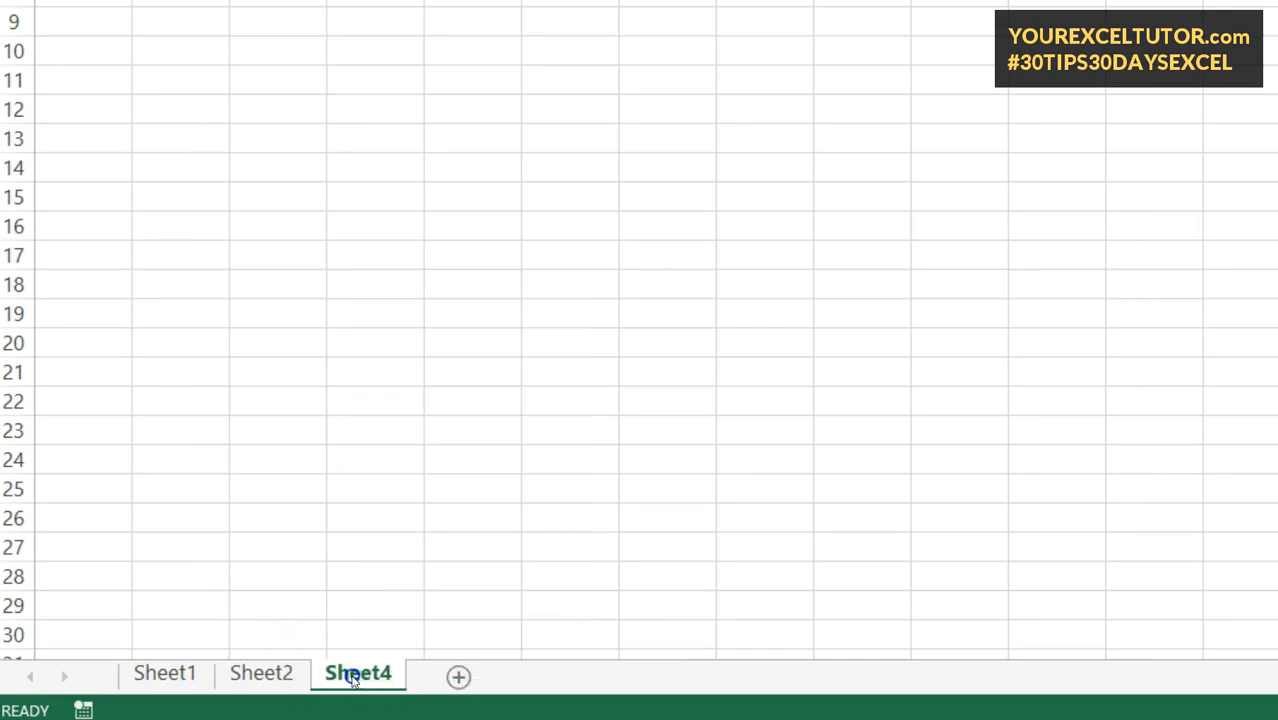
Examine the Move or Copy options for Sheet4, including the sheet positions and available destination workbooks.
right_click(367, 677)
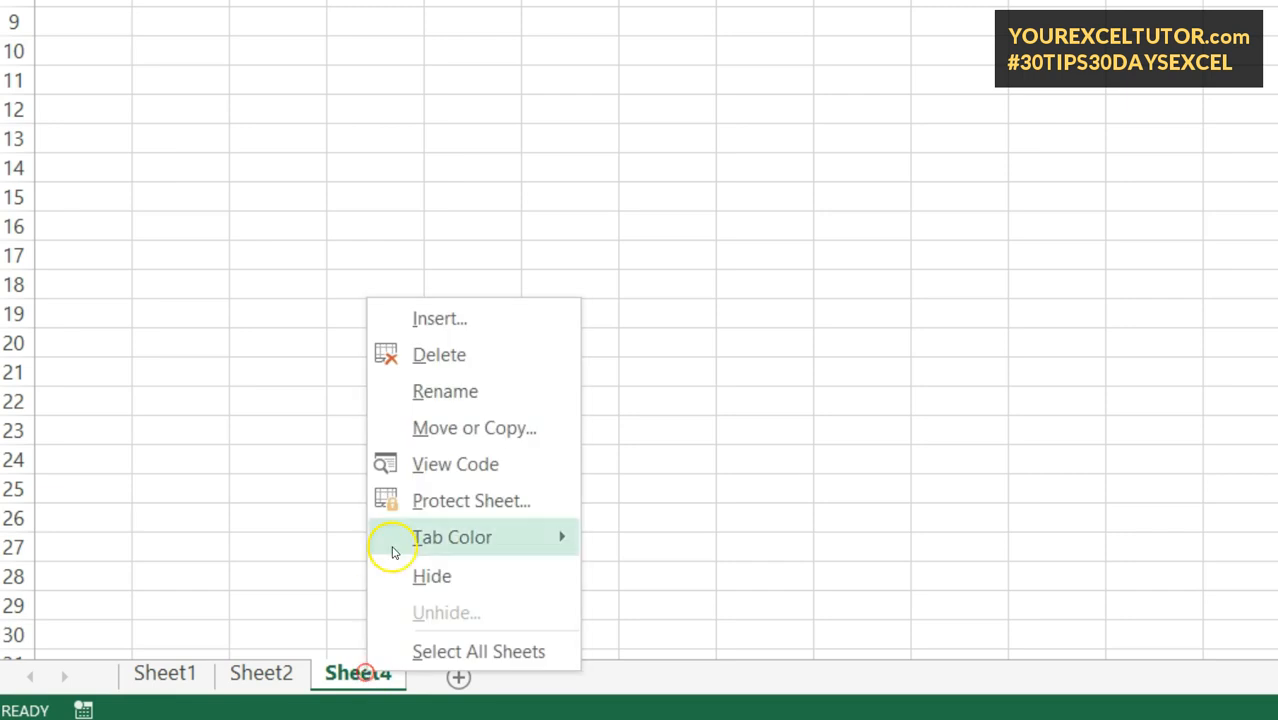
click(486, 430)
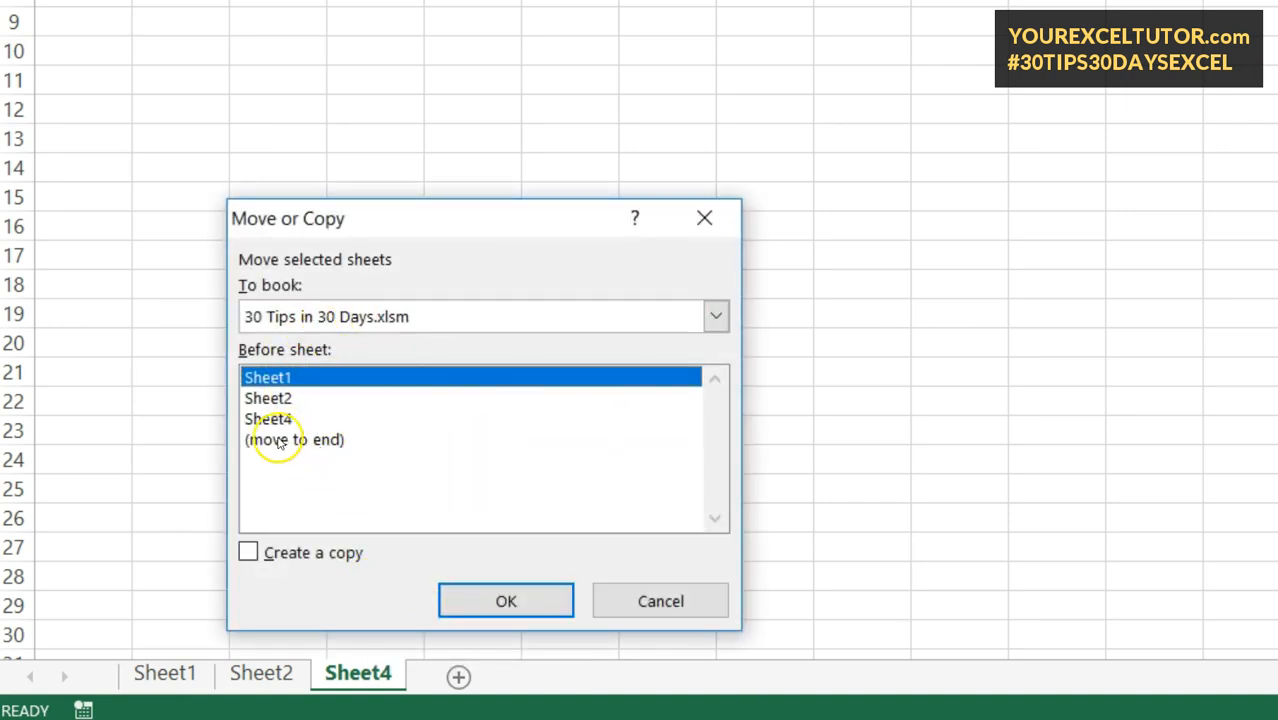
click(661, 601)
mouse_move(362, 674)
mouse_down()
mouse_move(215, 677)
mouse_move(337, 662)
mouse_up()
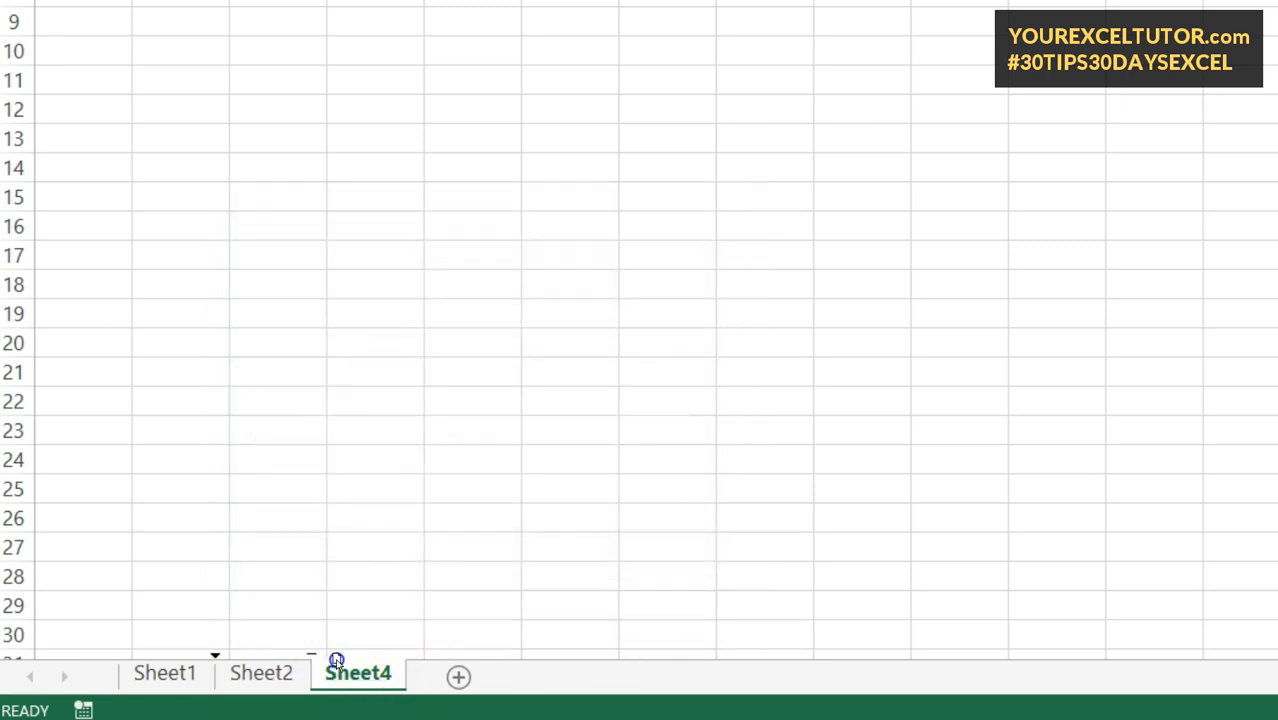
right_click(352, 675)
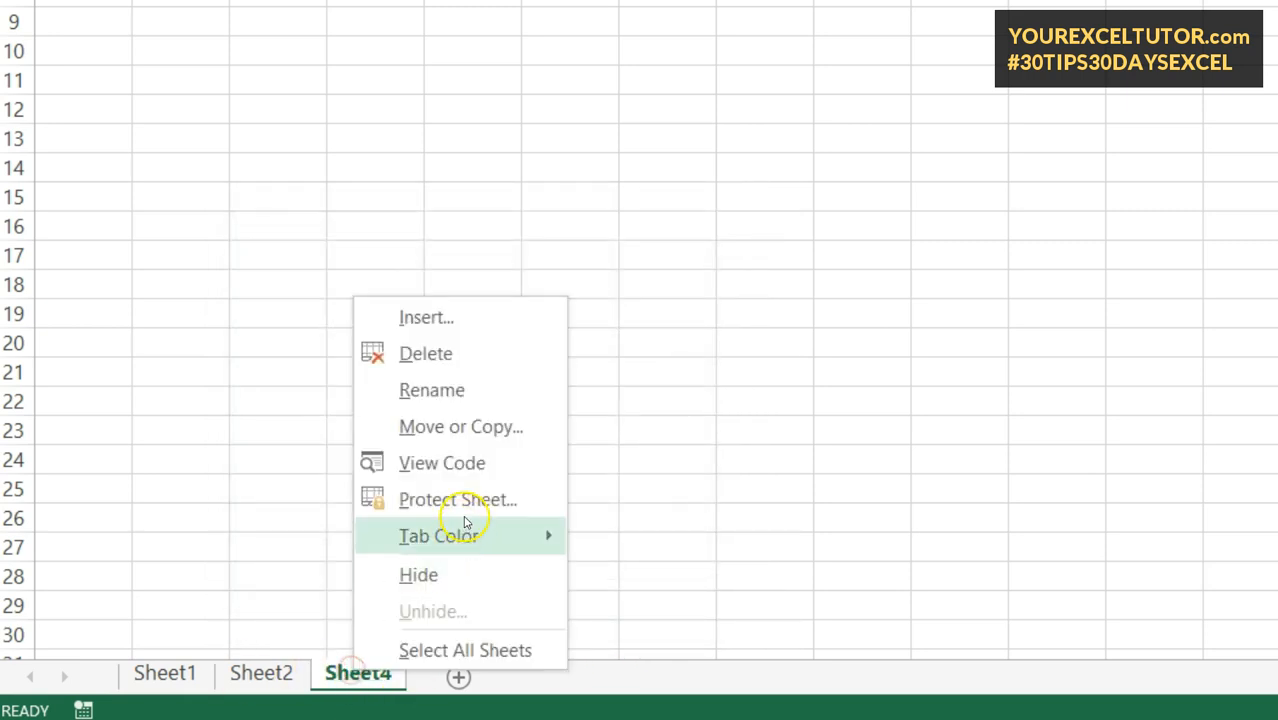
click(492, 436)
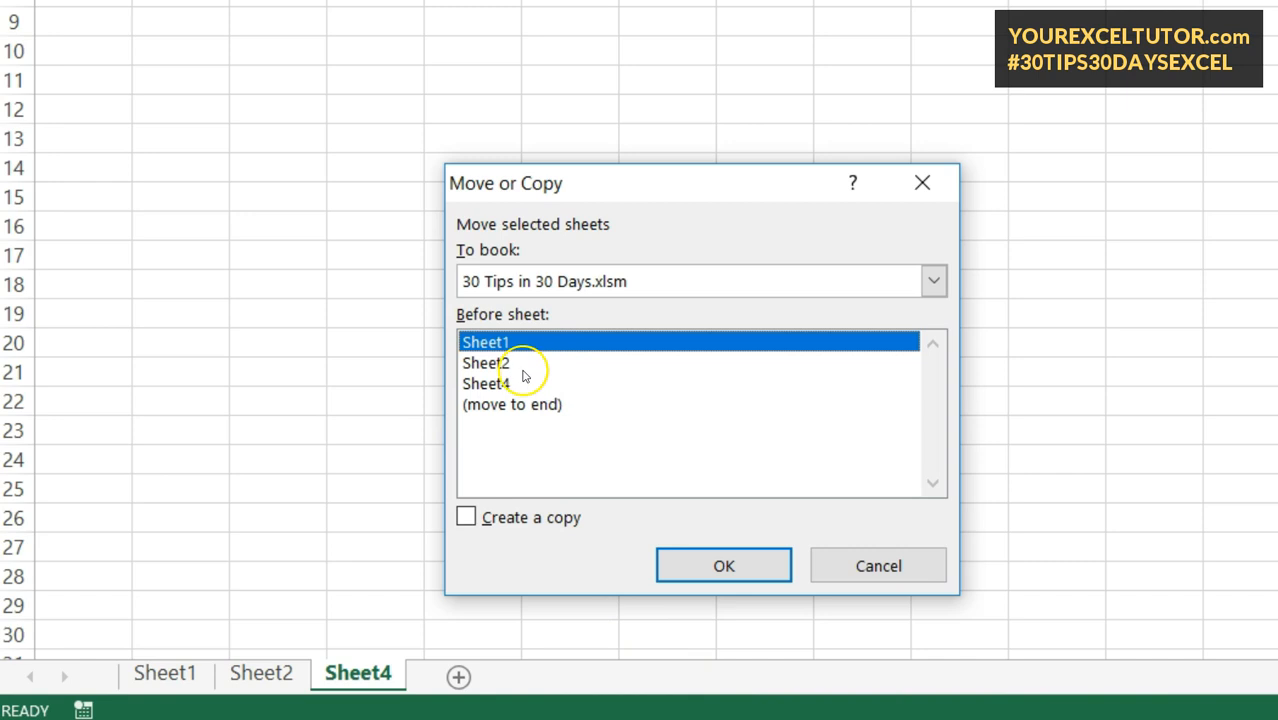
click(608, 283)
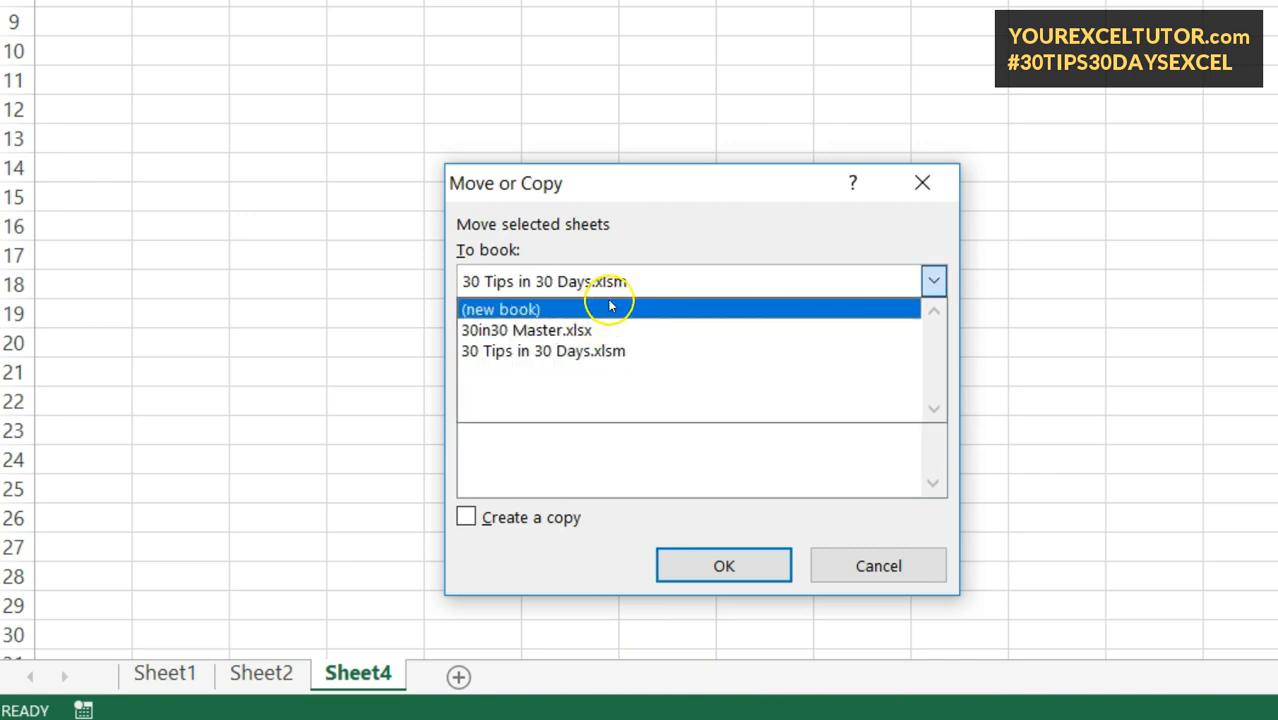
click(612, 282)
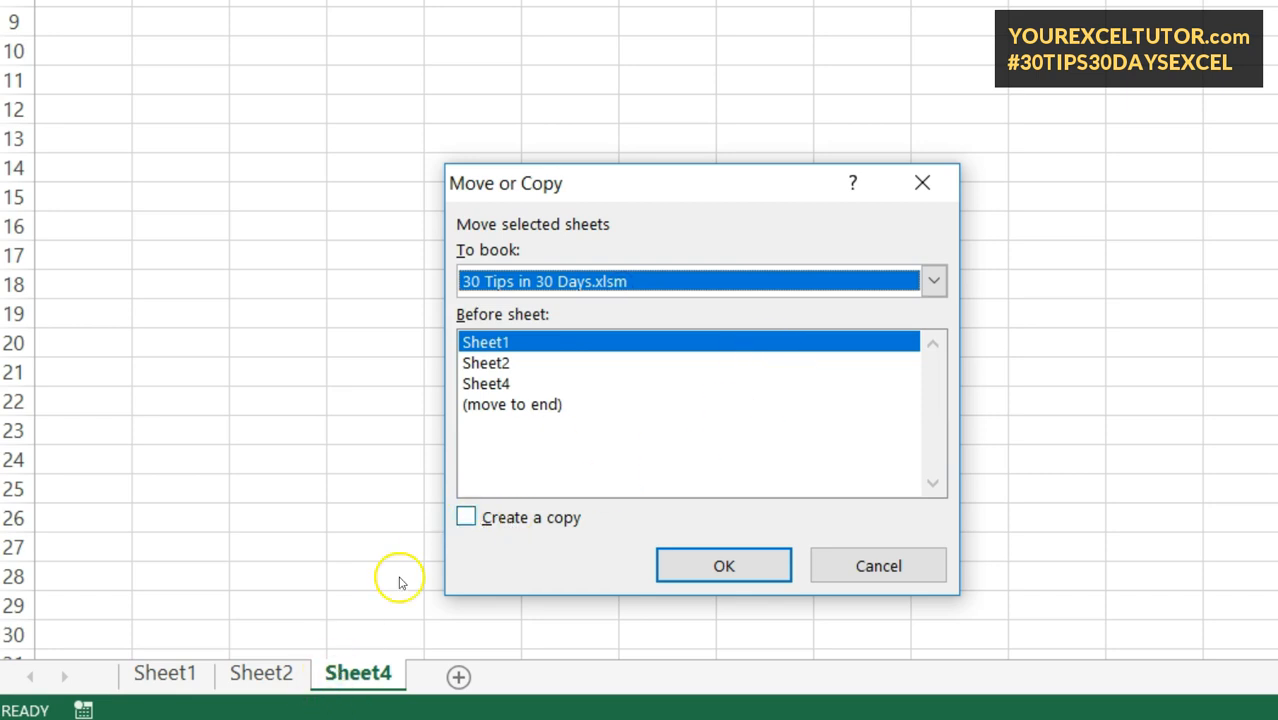
click(878, 566)
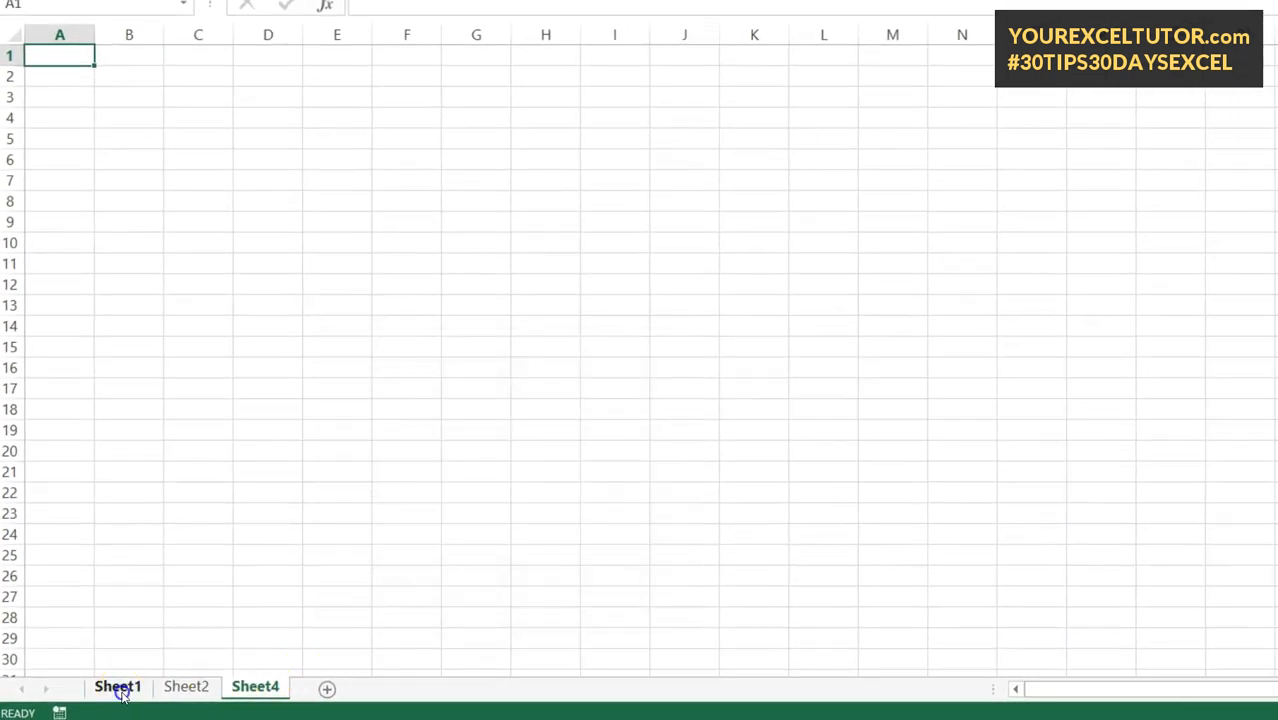
Set up a copy of Sheet1 into a new workbook with Create a copy enabled, and cancel it.
click(118, 688)
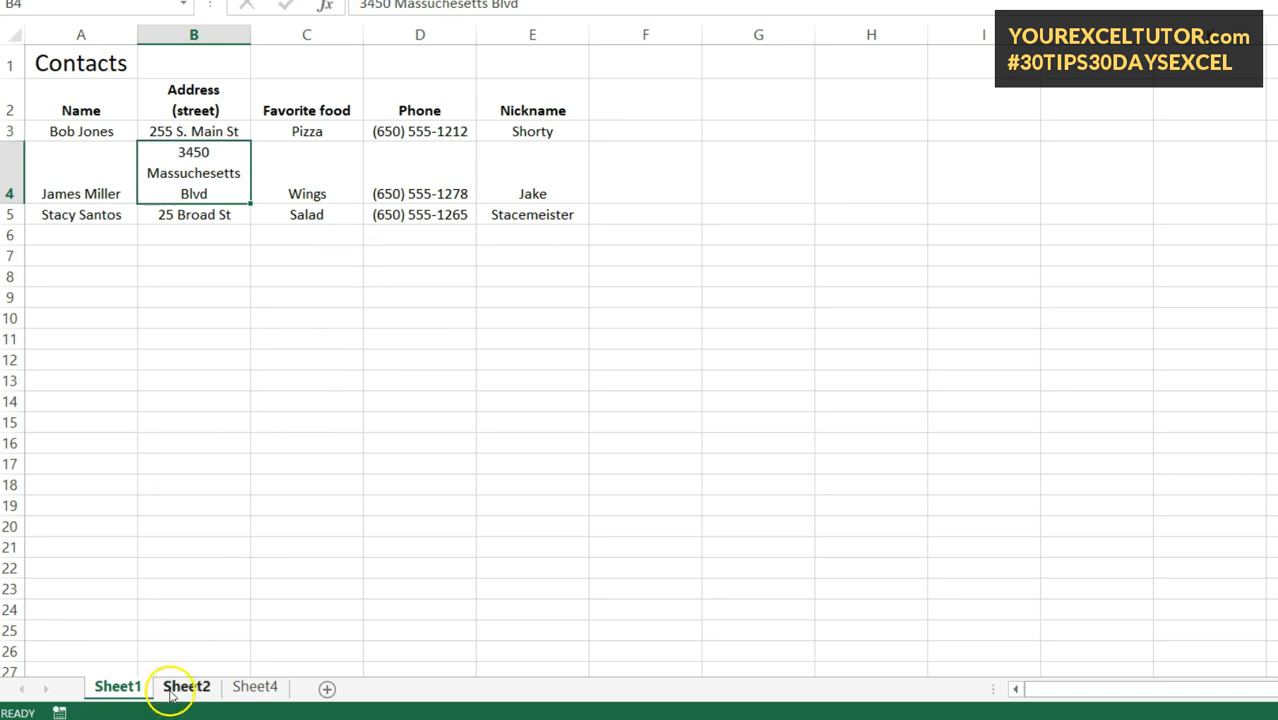
right_click(134, 689)
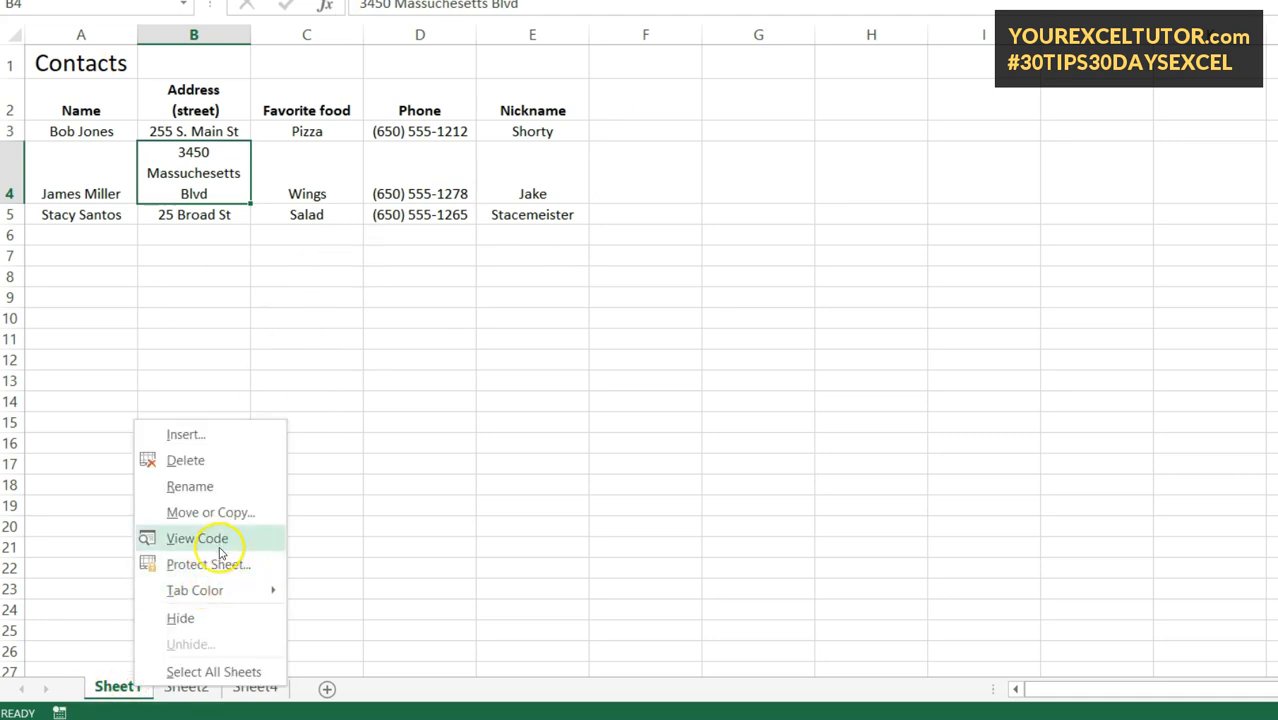
click(210, 512)
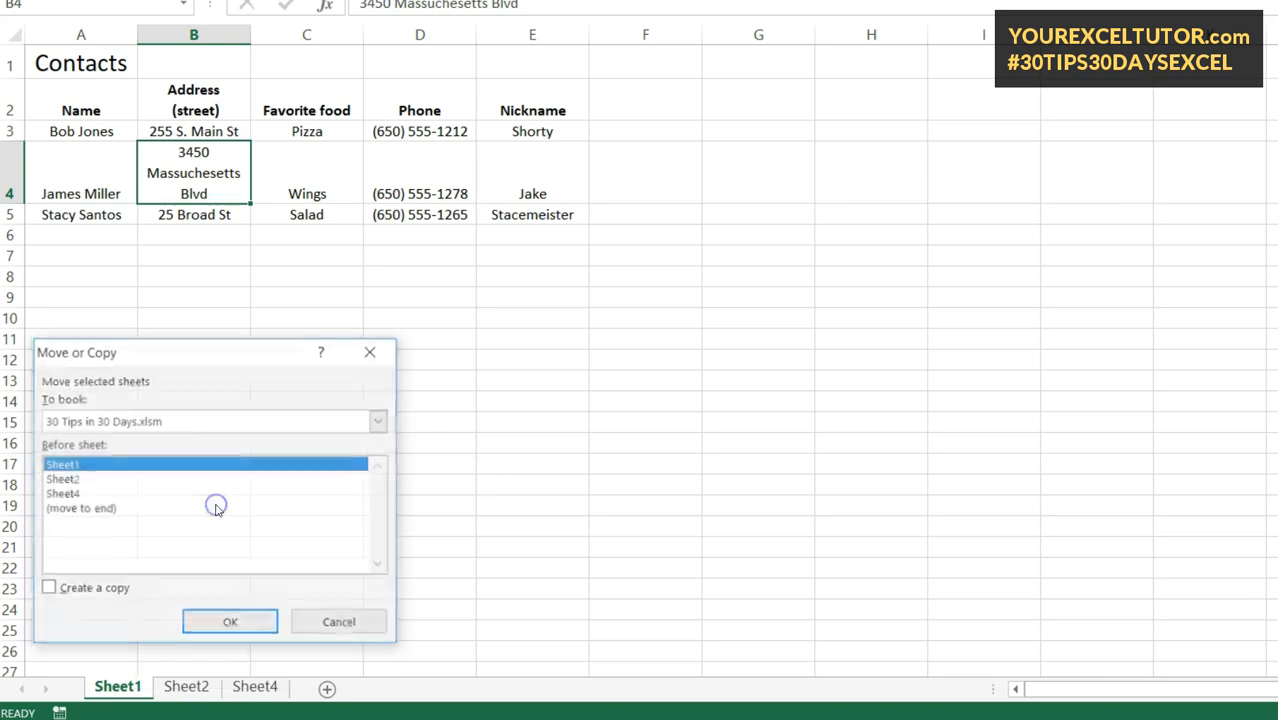
click(148, 418)
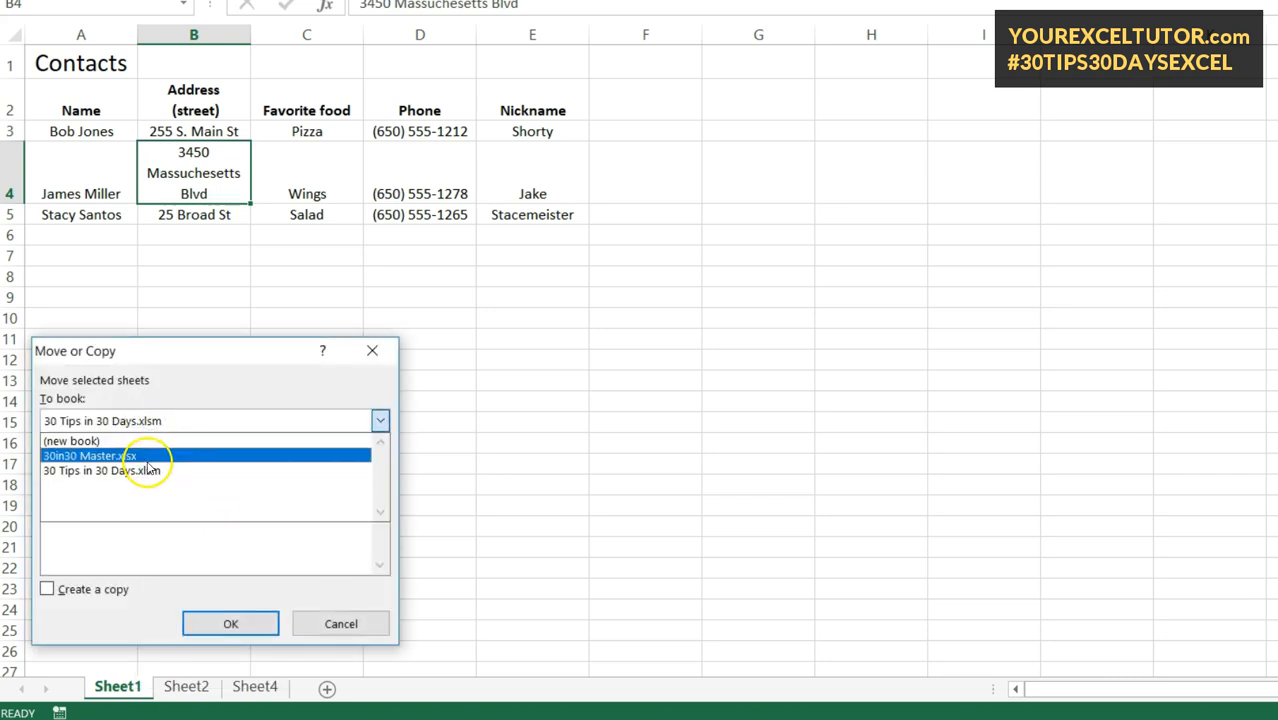
click(148, 441)
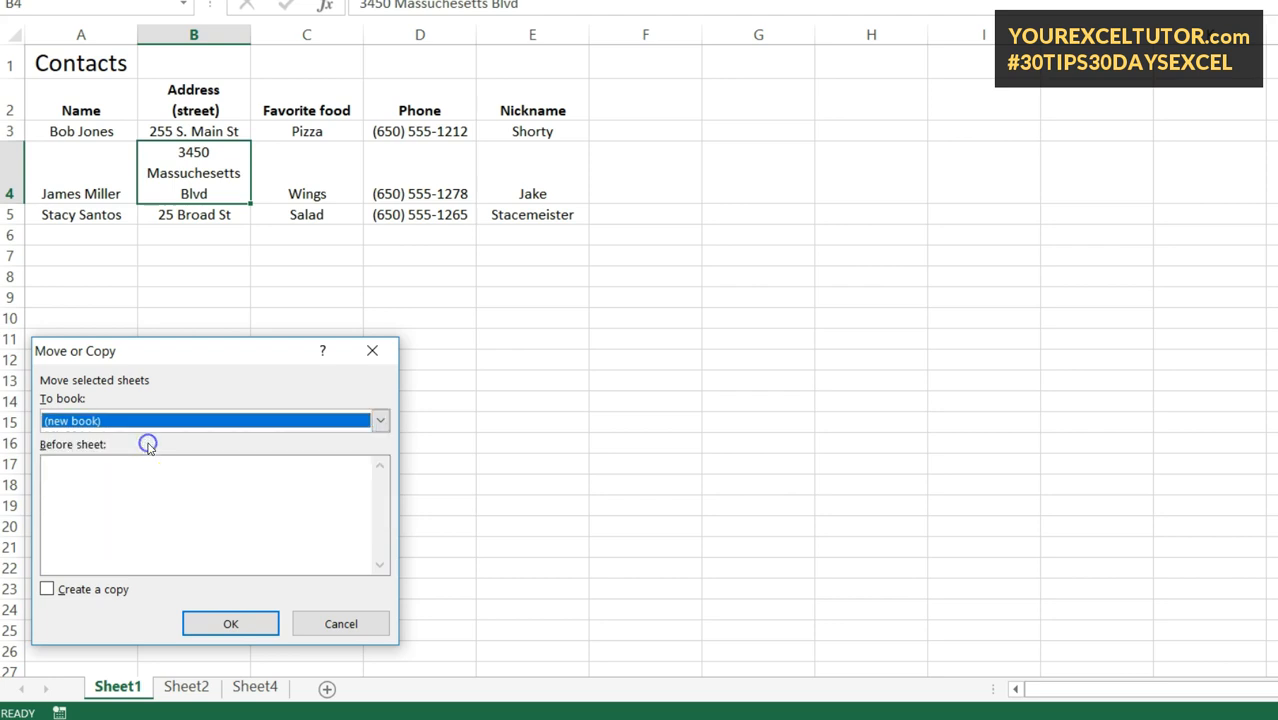
drag(190, 369, 298, 310)
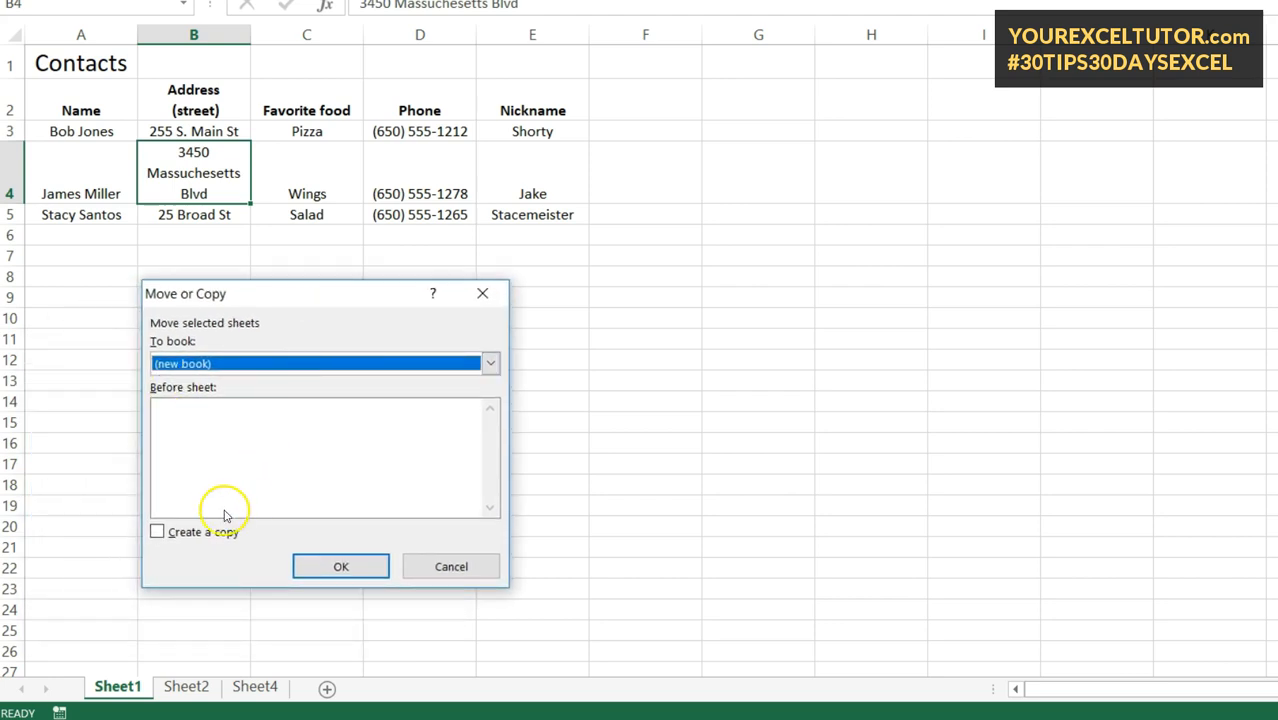
click(190, 536)
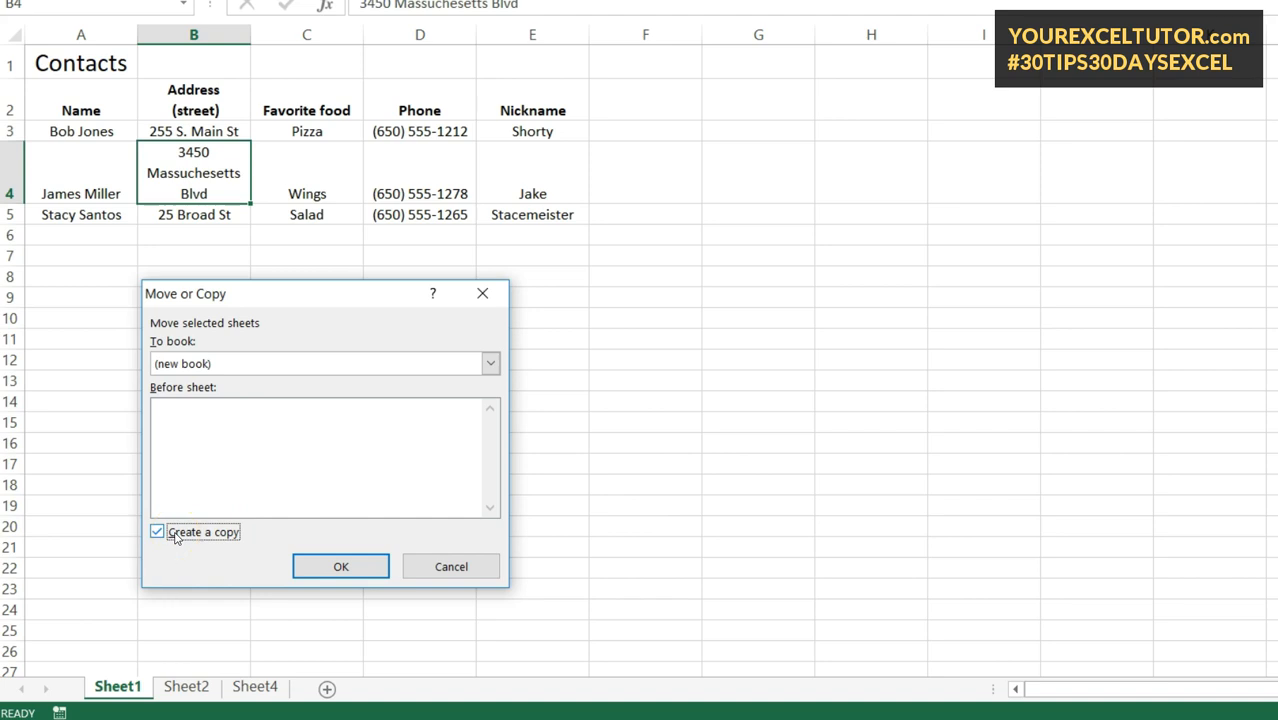
click(454, 566)
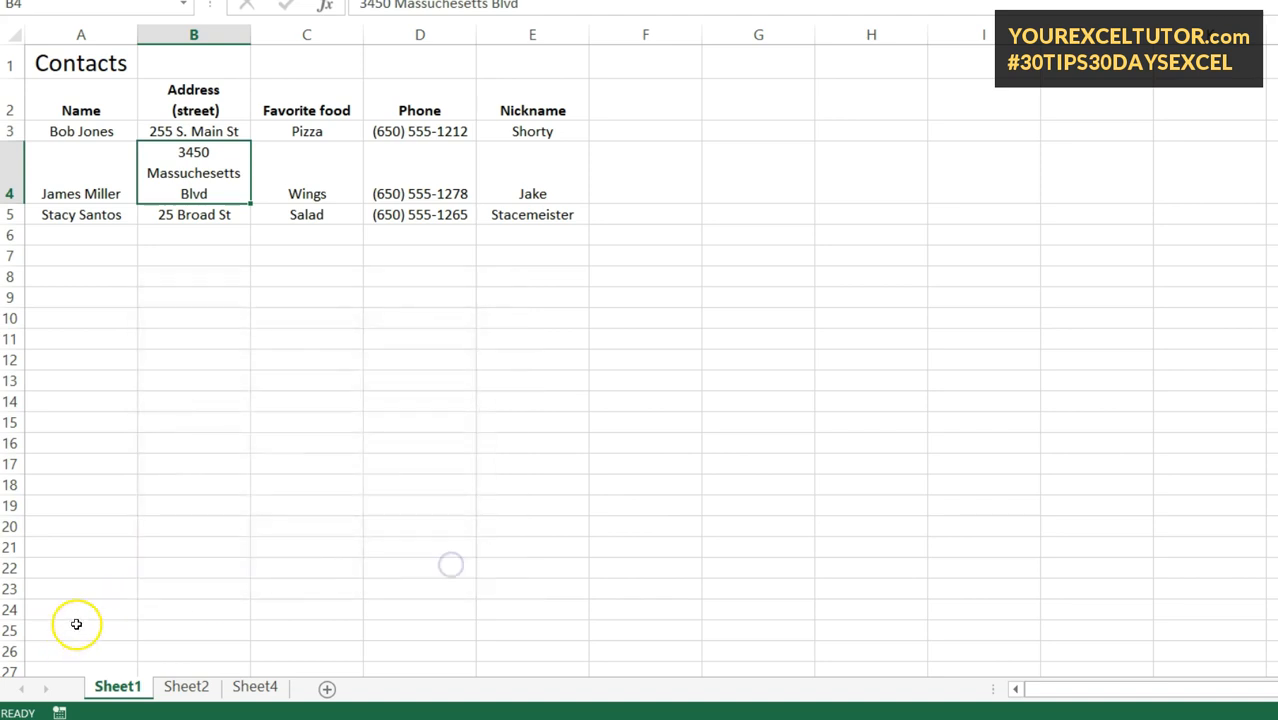
Color the Sheet4 tab with the orange theme color and check it from Sheet1.
right_click(110, 687)
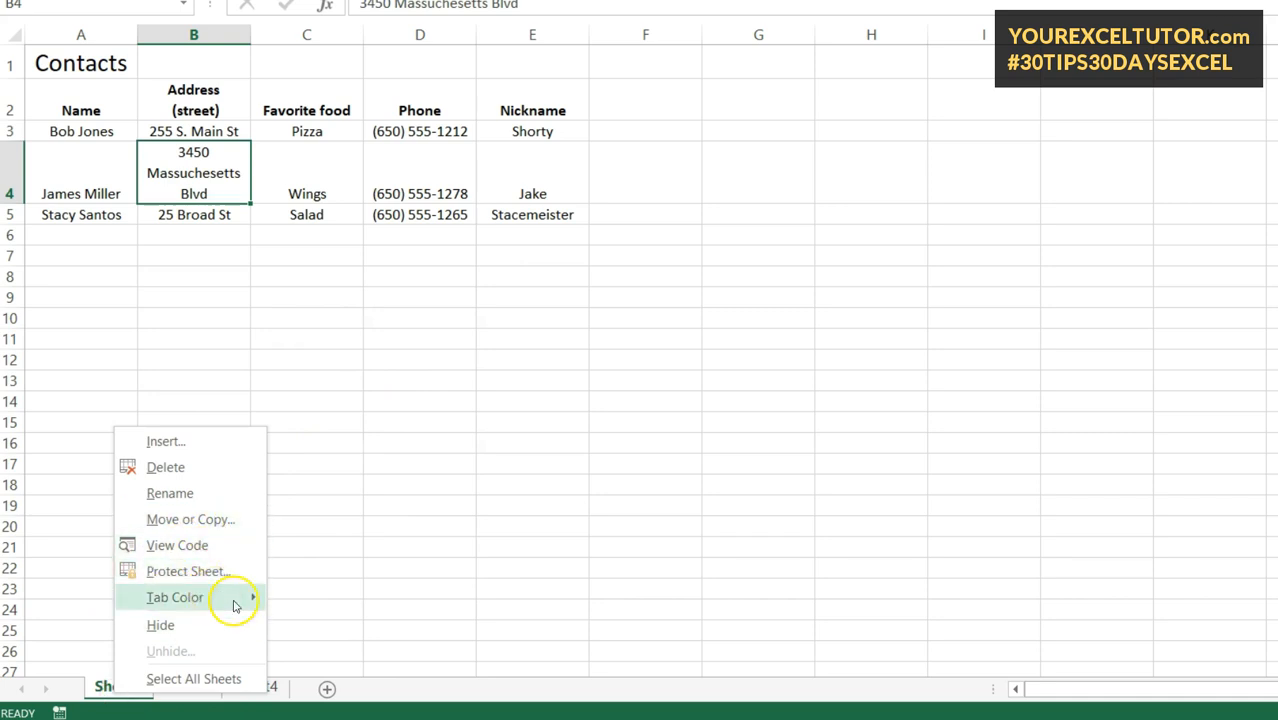
click(464, 603)
click(251, 687)
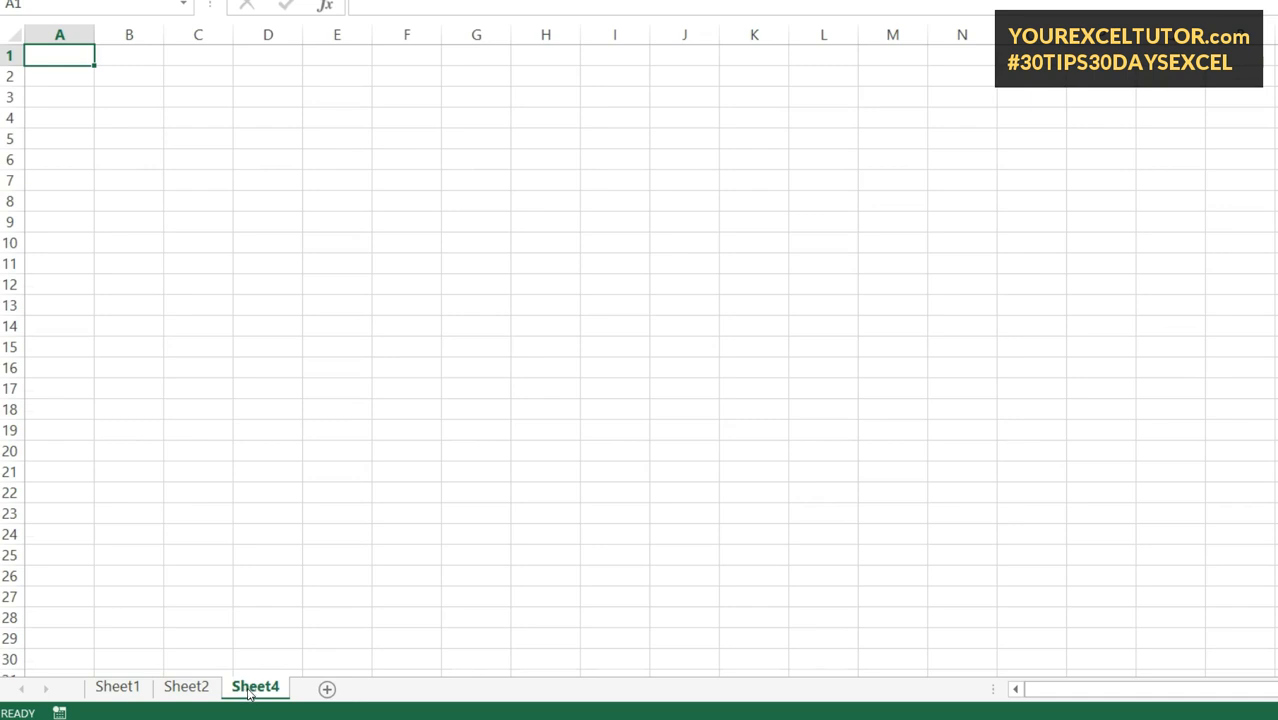
right_click(249, 690)
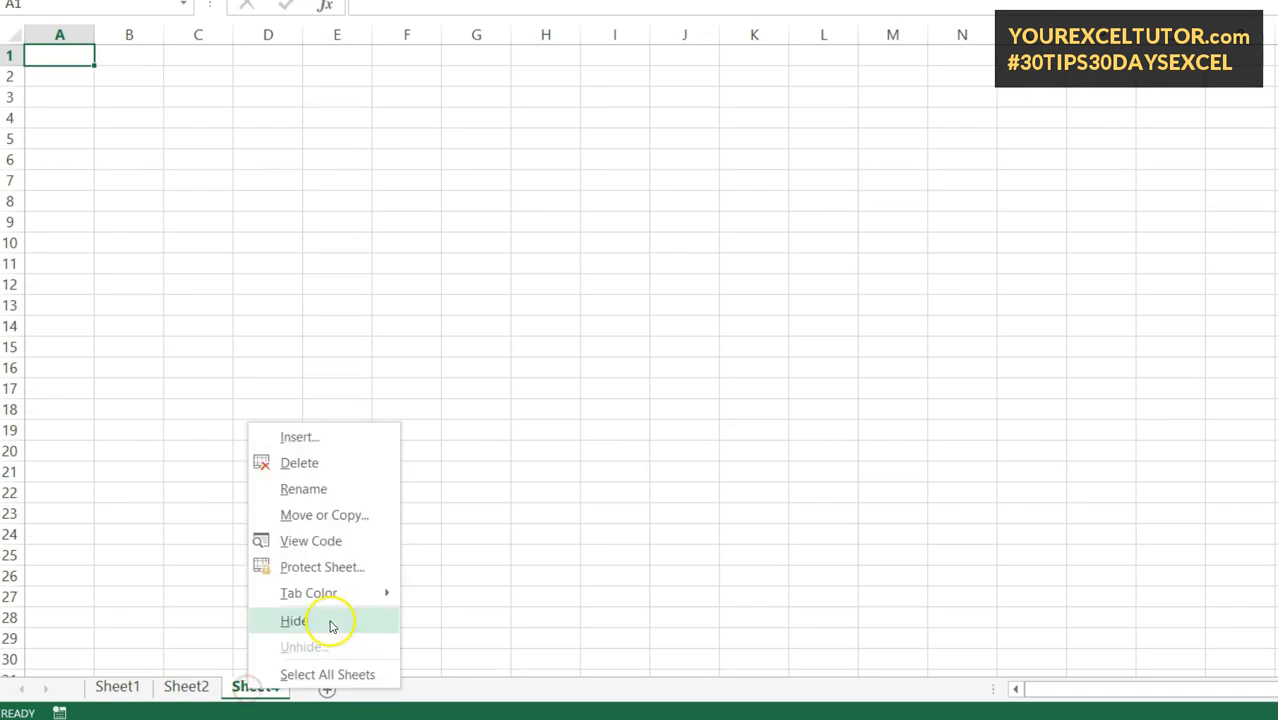
mouse_move(340, 594)
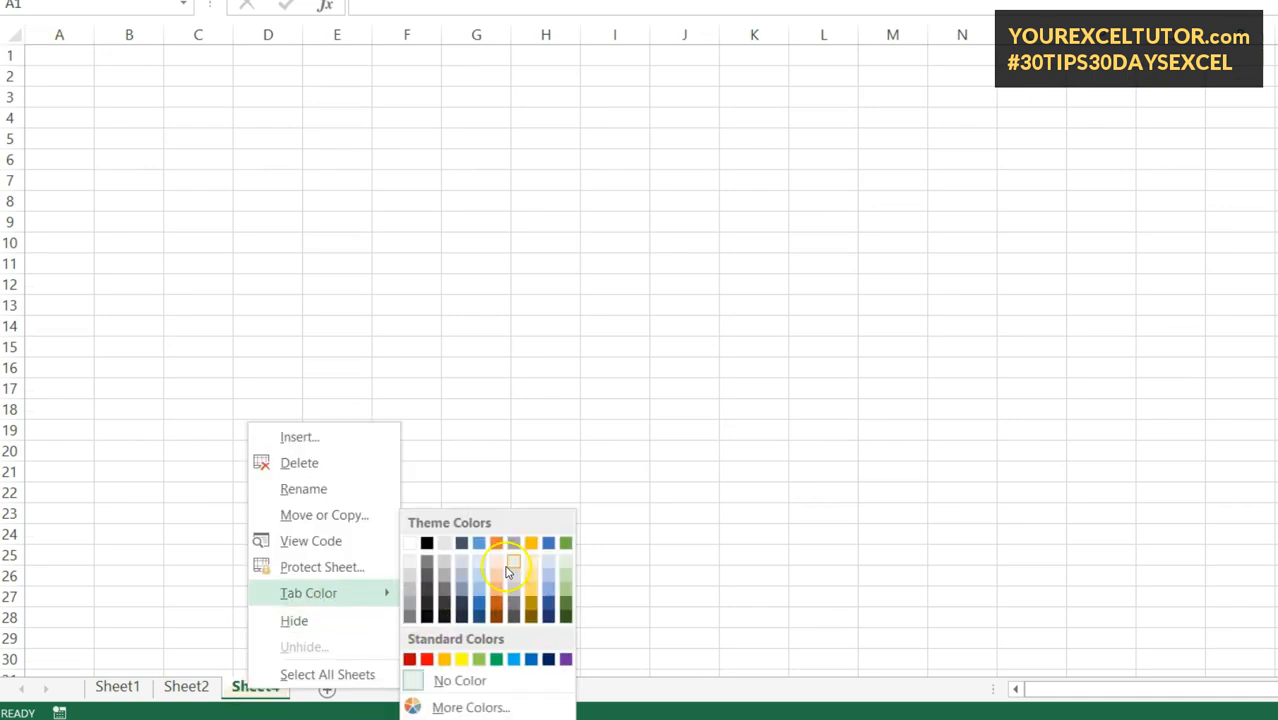
click(493, 543)
click(118, 688)
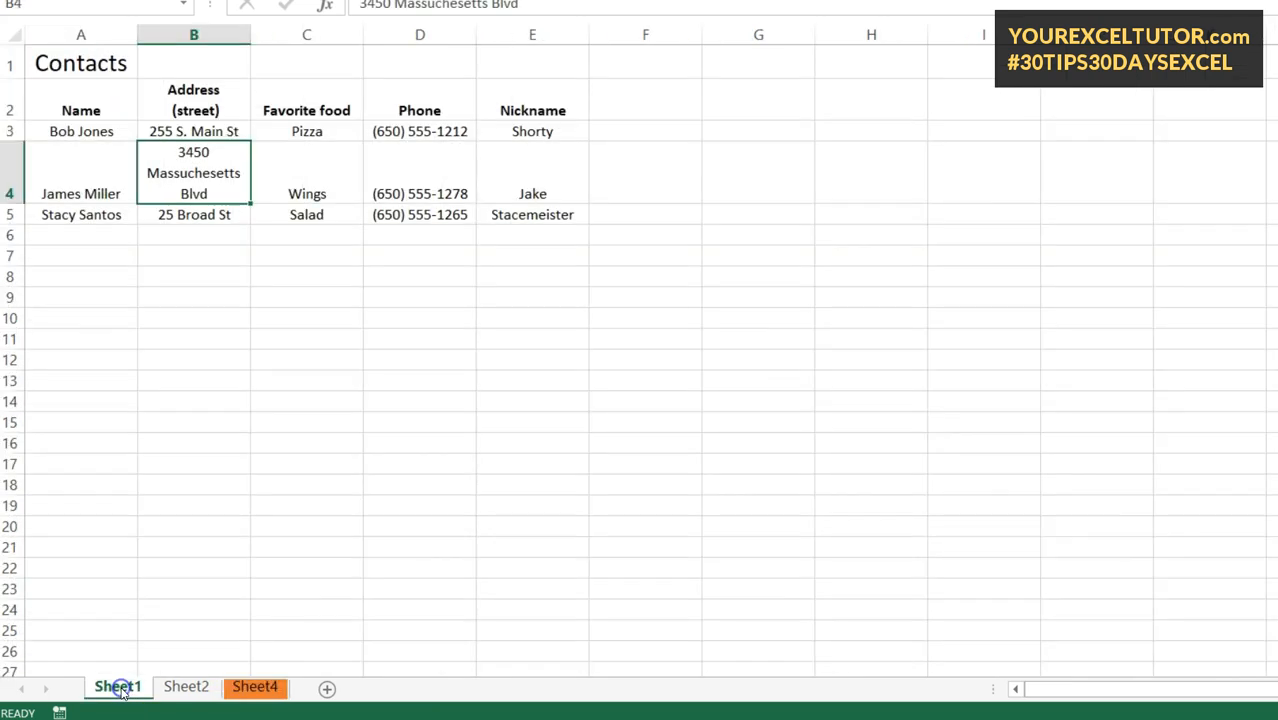
click(257, 687)
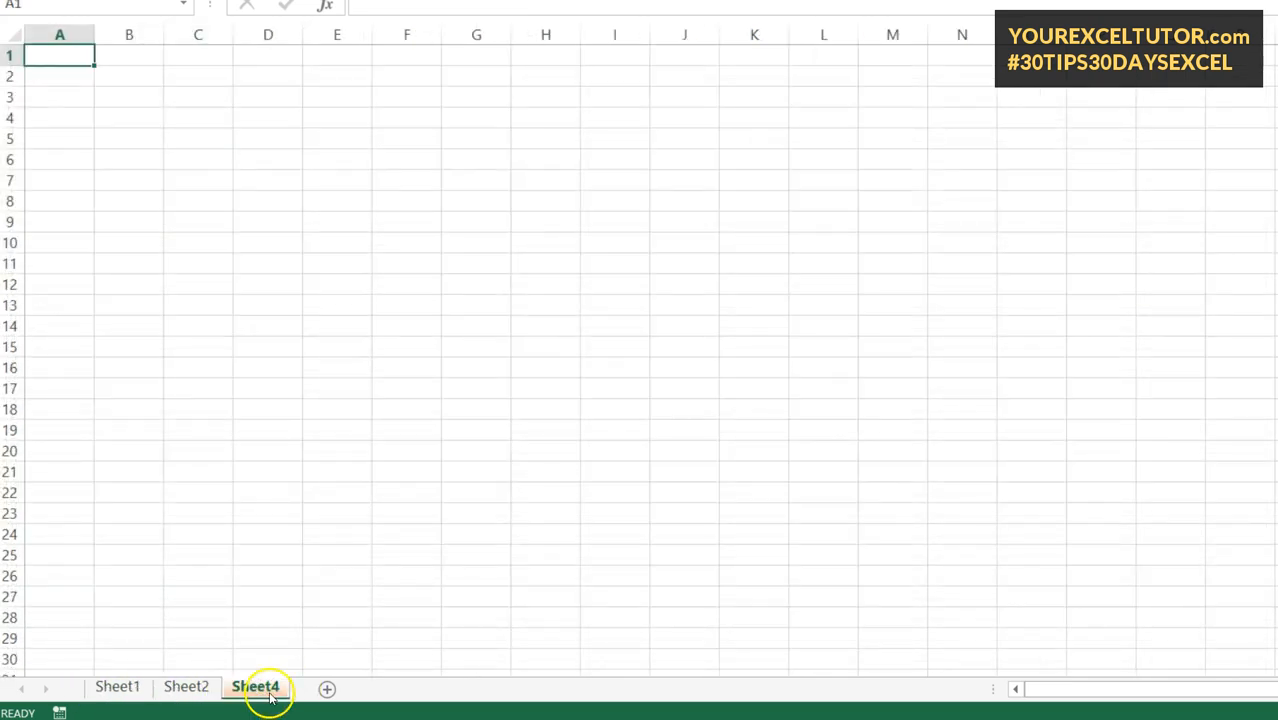
Apply the same orange theme color to the Sheet2 tab and check it from Sheet1.
click(186, 697)
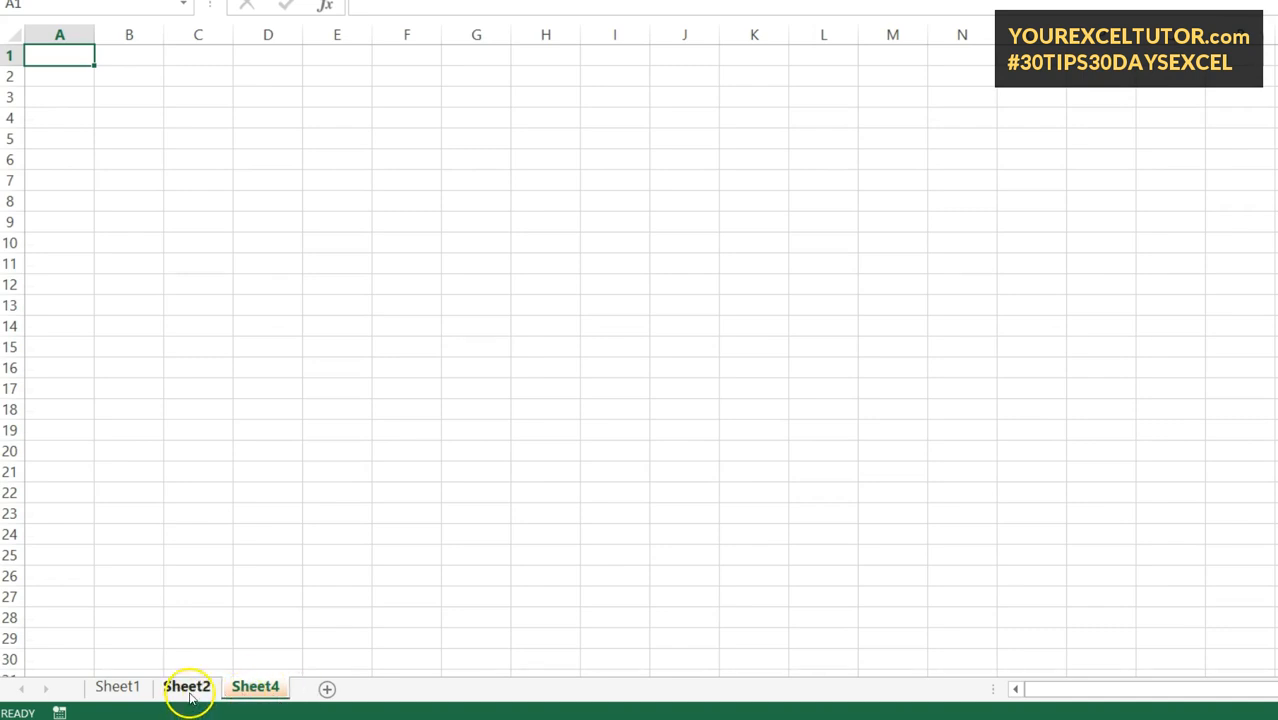
right_click(190, 692)
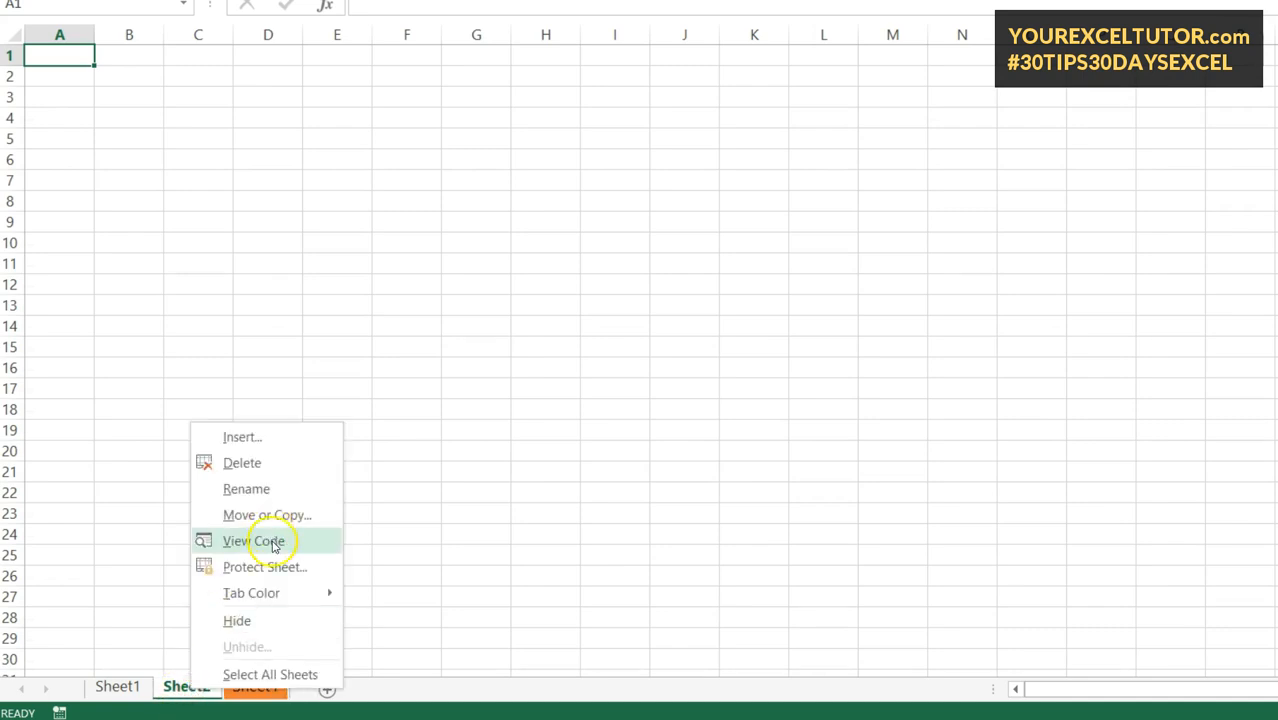
mouse_move(288, 592)
click(445, 543)
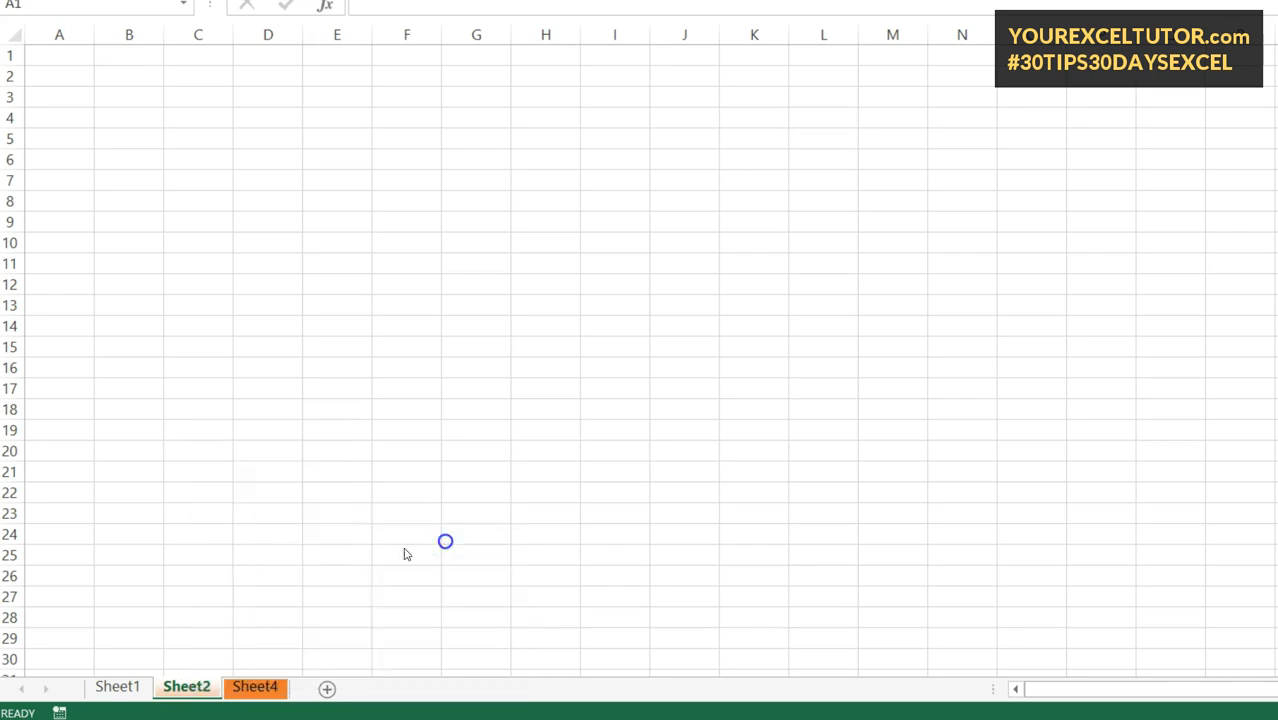
click(117, 689)
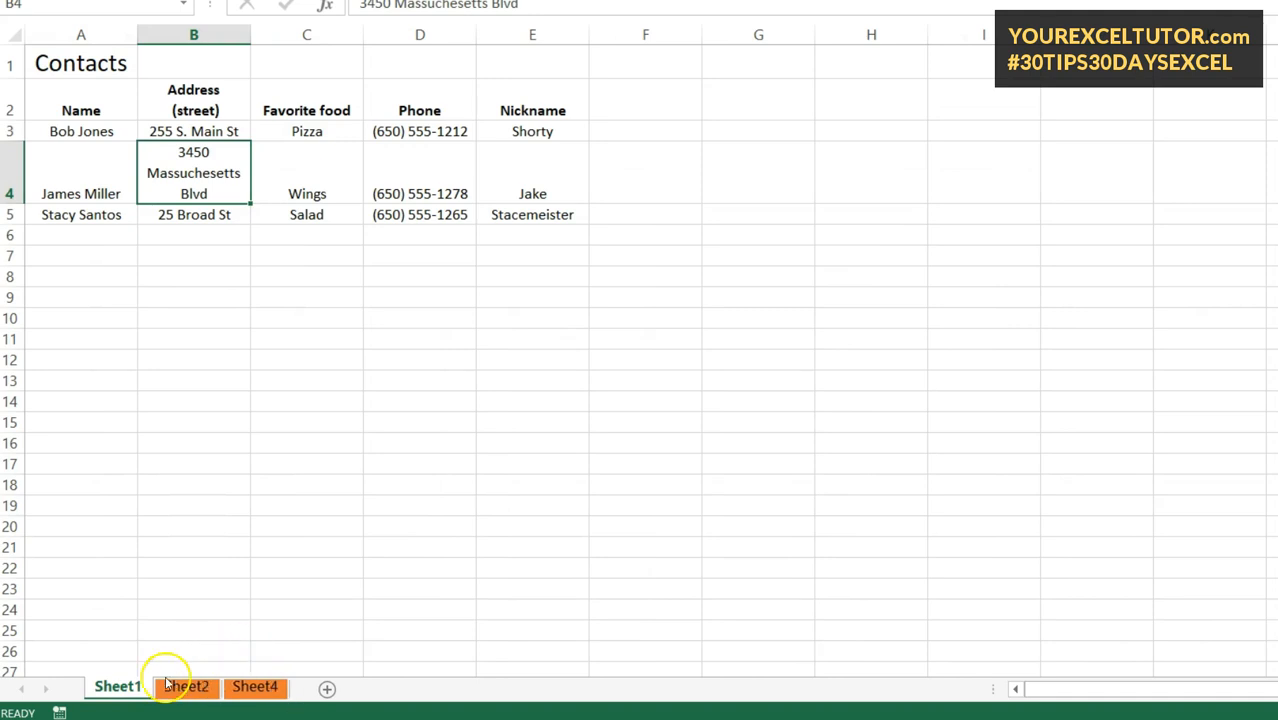
Hide Sheet4 and bring it back by unhiding it.
click(255, 688)
right_click(255, 689)
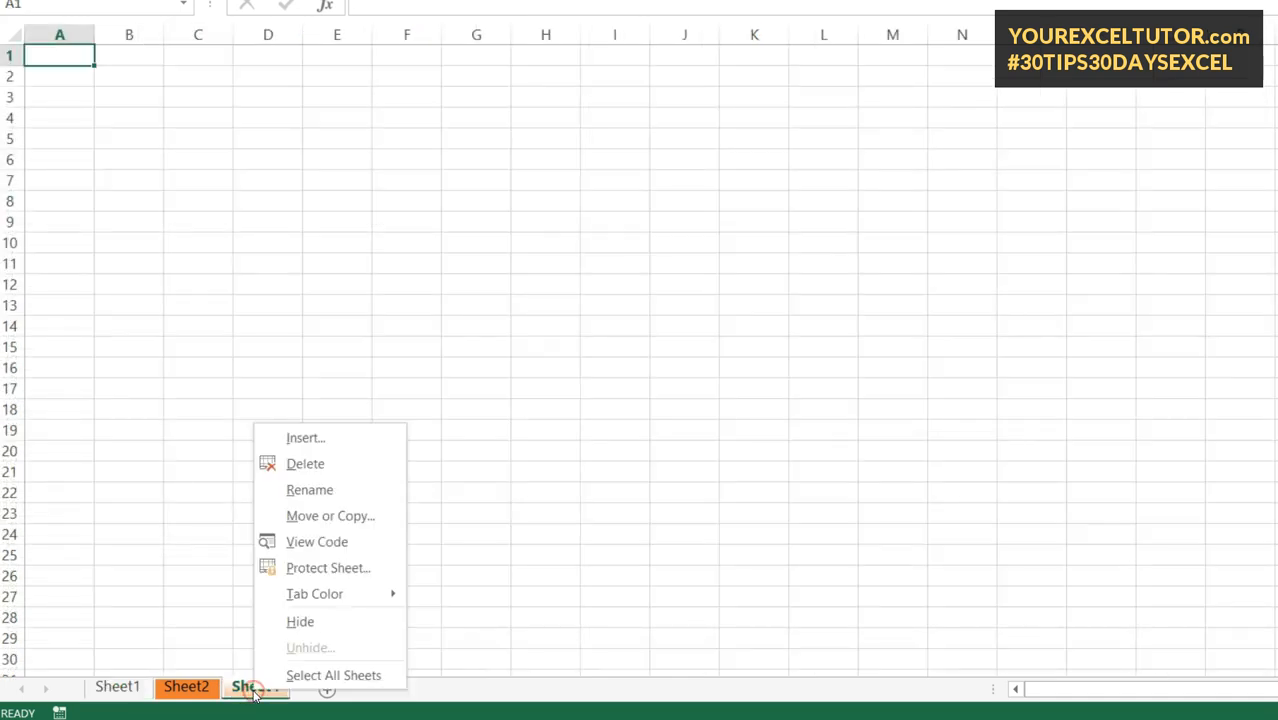
click(327, 622)
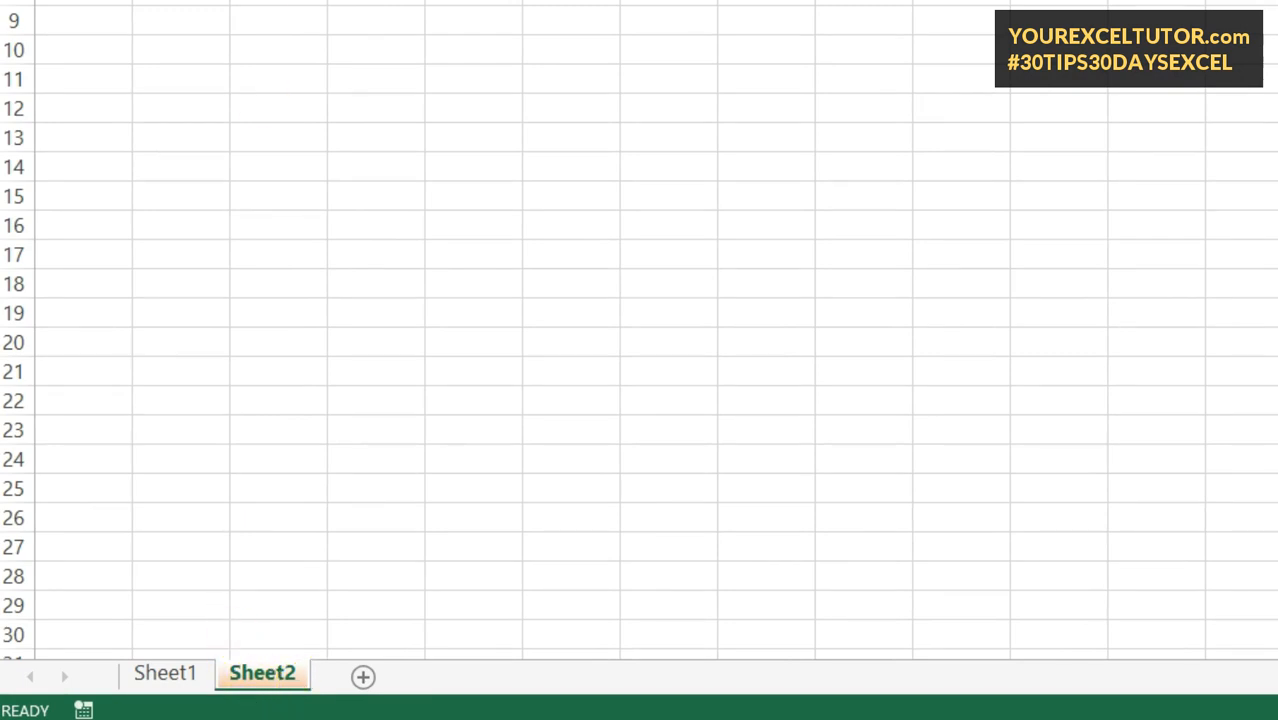
right_click(277, 680)
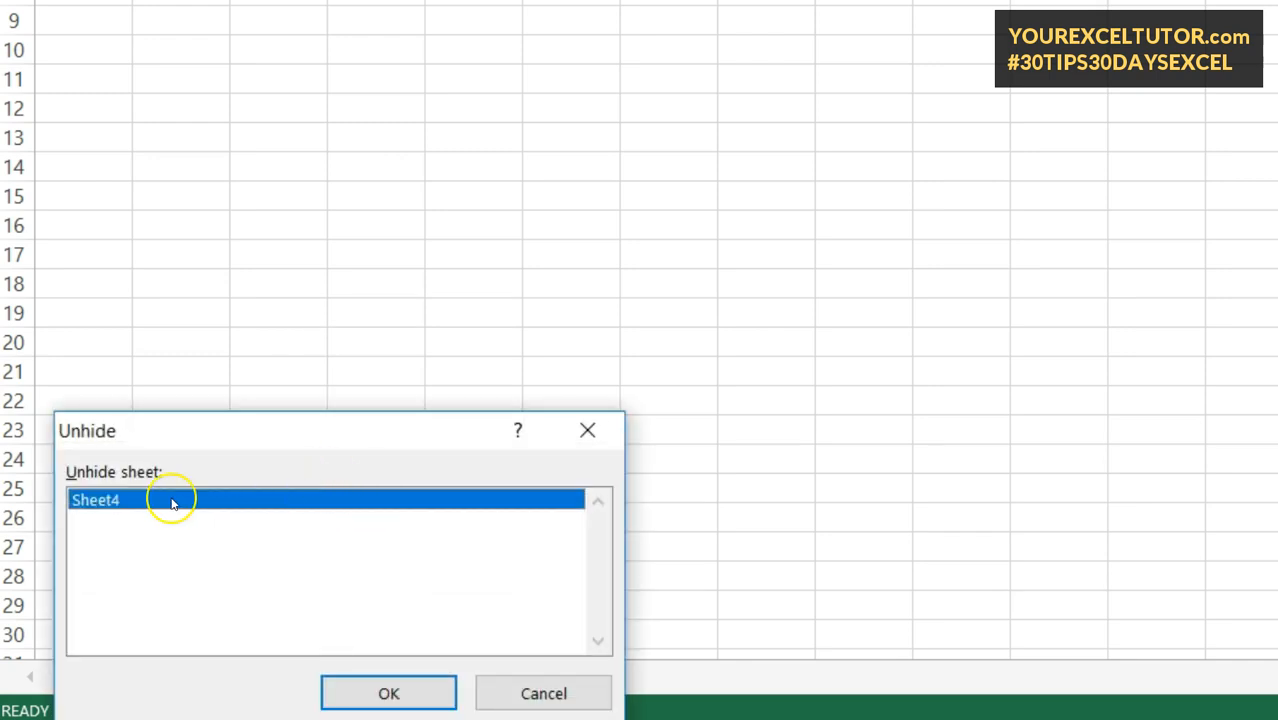
click(390, 691)
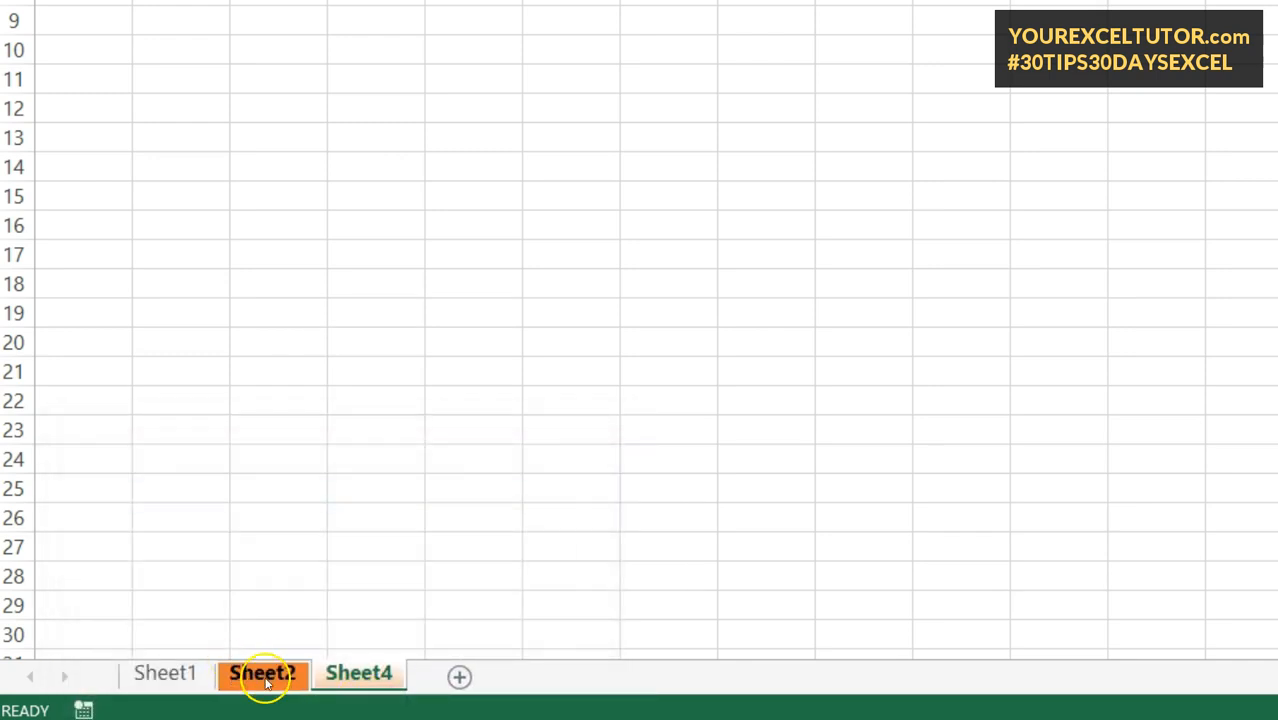
Check whether the Unhide command is available for Sheet2 while all sheets are visible.
right_click(264, 674)
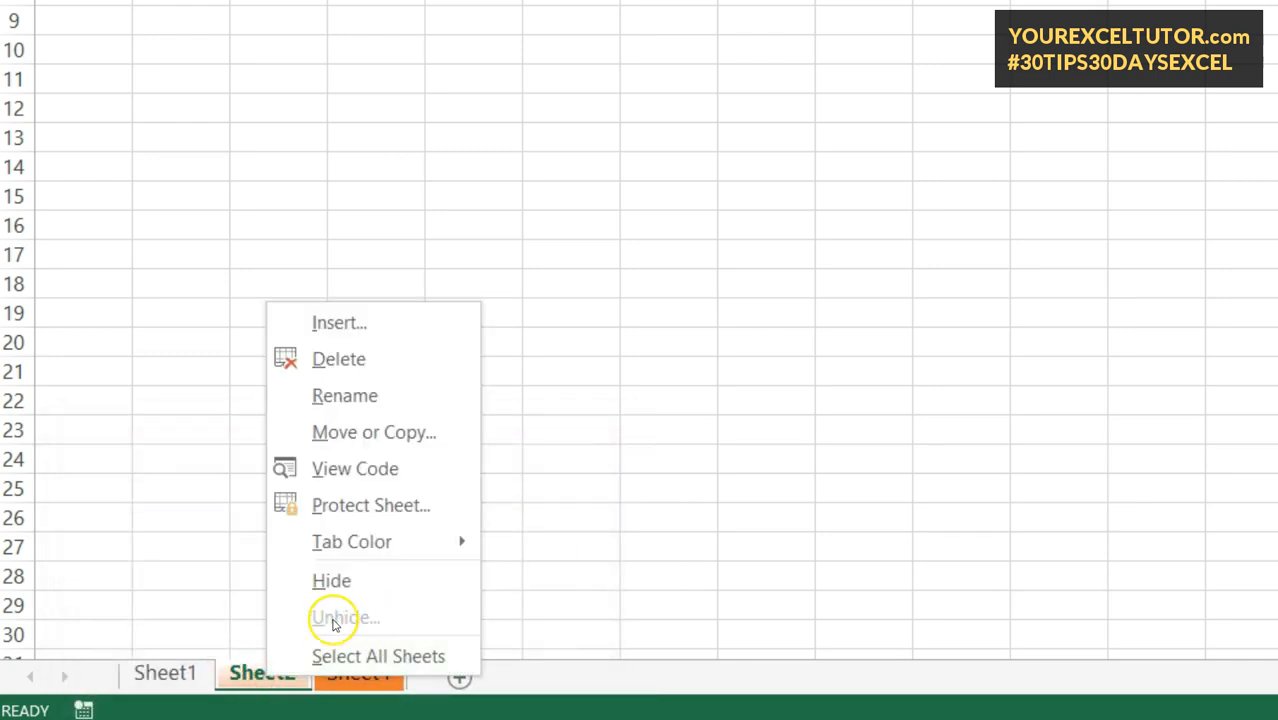
click(358, 679)
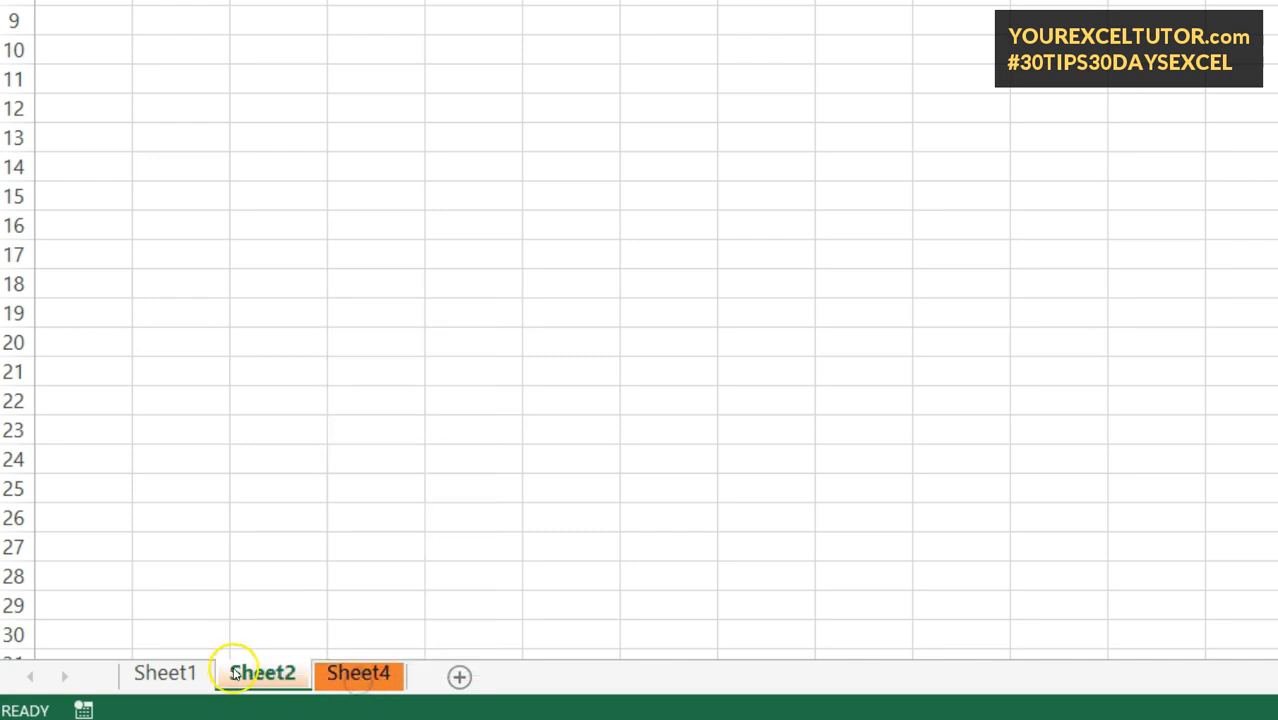
click(354, 679)
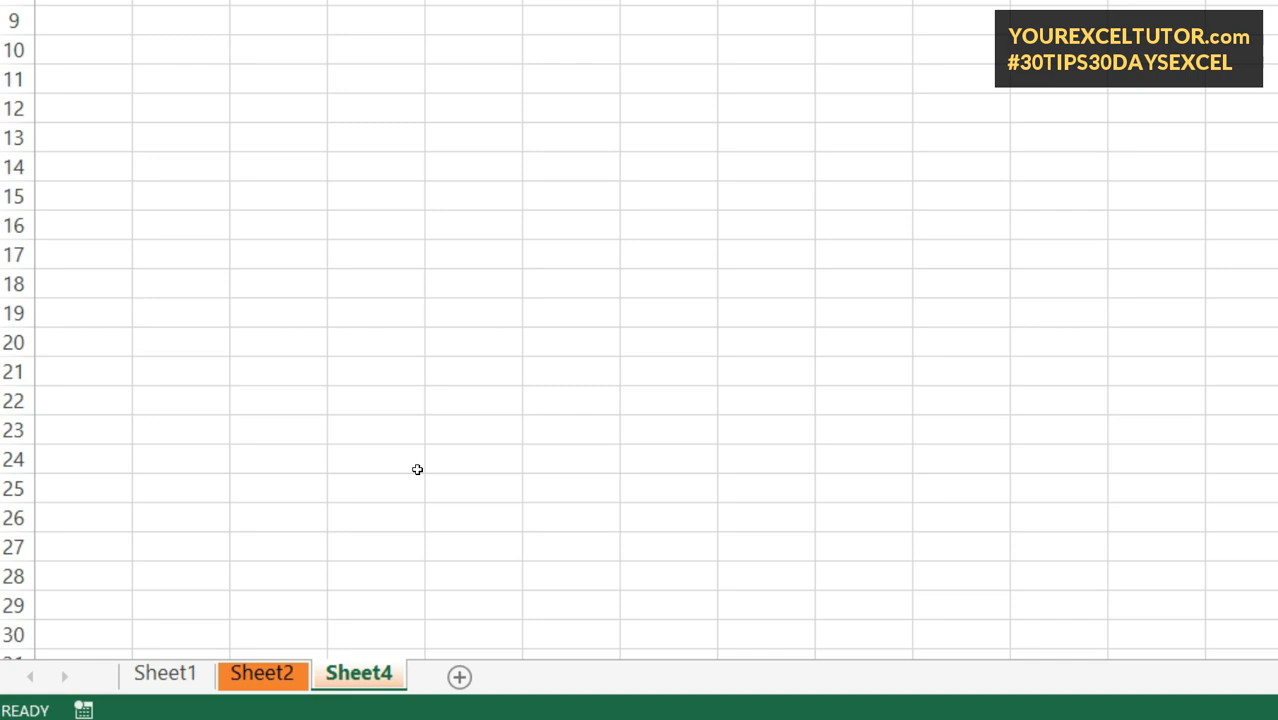
click(256, 676)
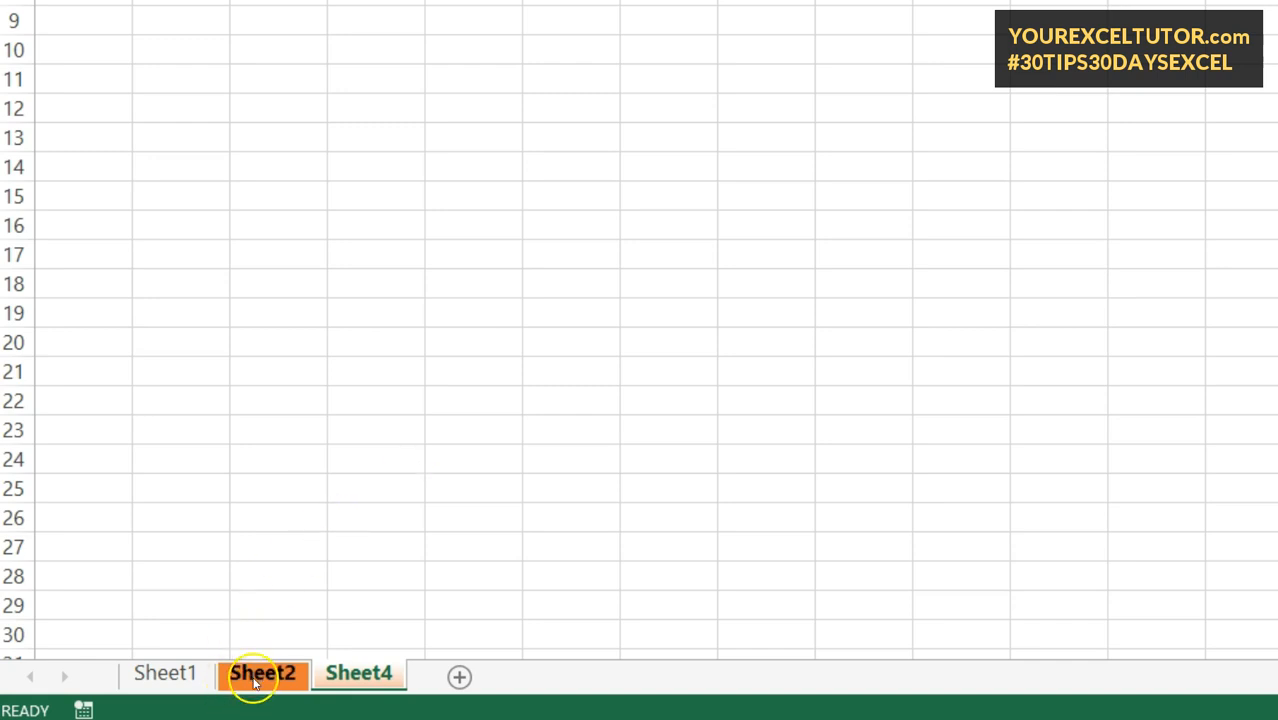
right_click(258, 674)
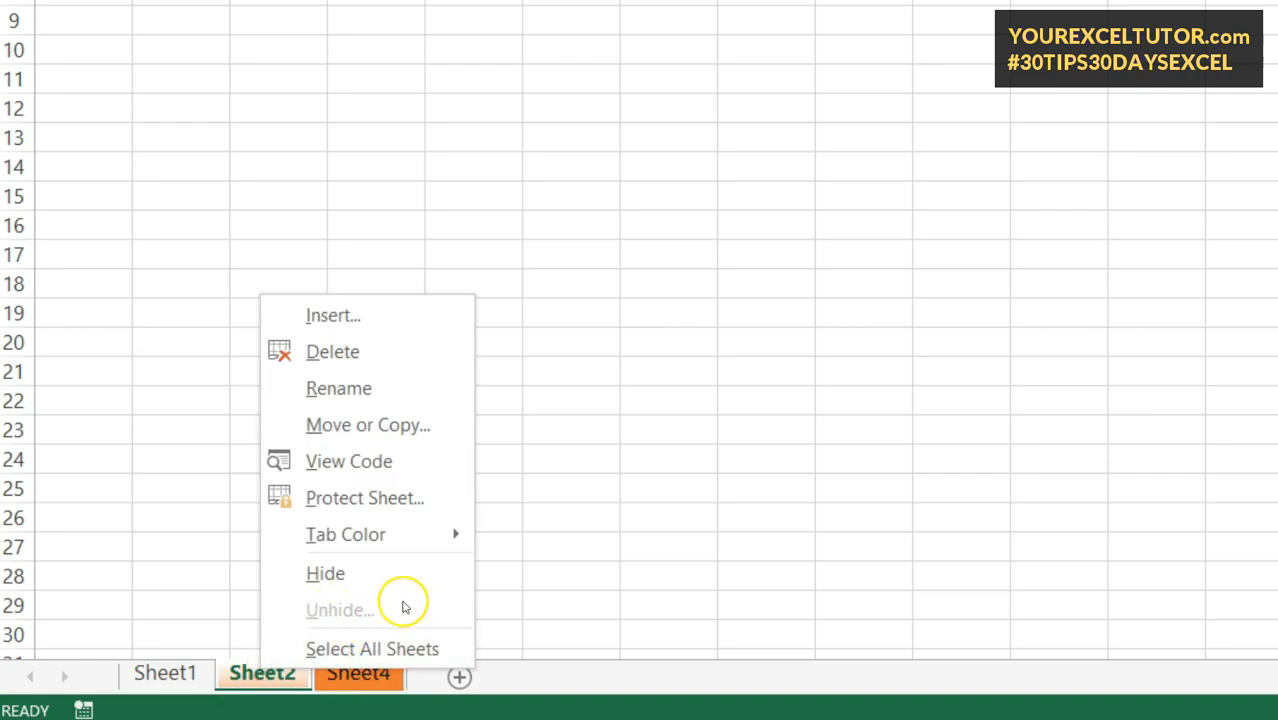
ctrl+click(350, 684)
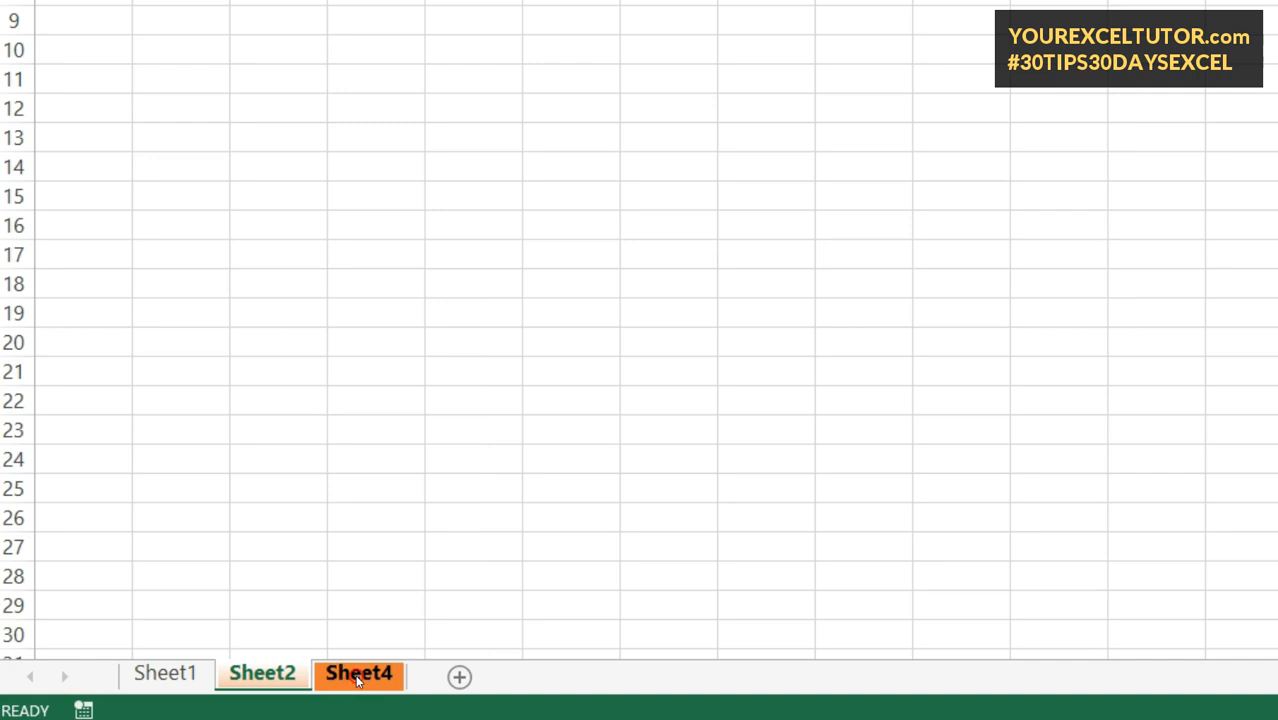
Hide Sheet4 once more and restore it with Unhide from Sheet2.
right_click(358, 680)
click(449, 585)
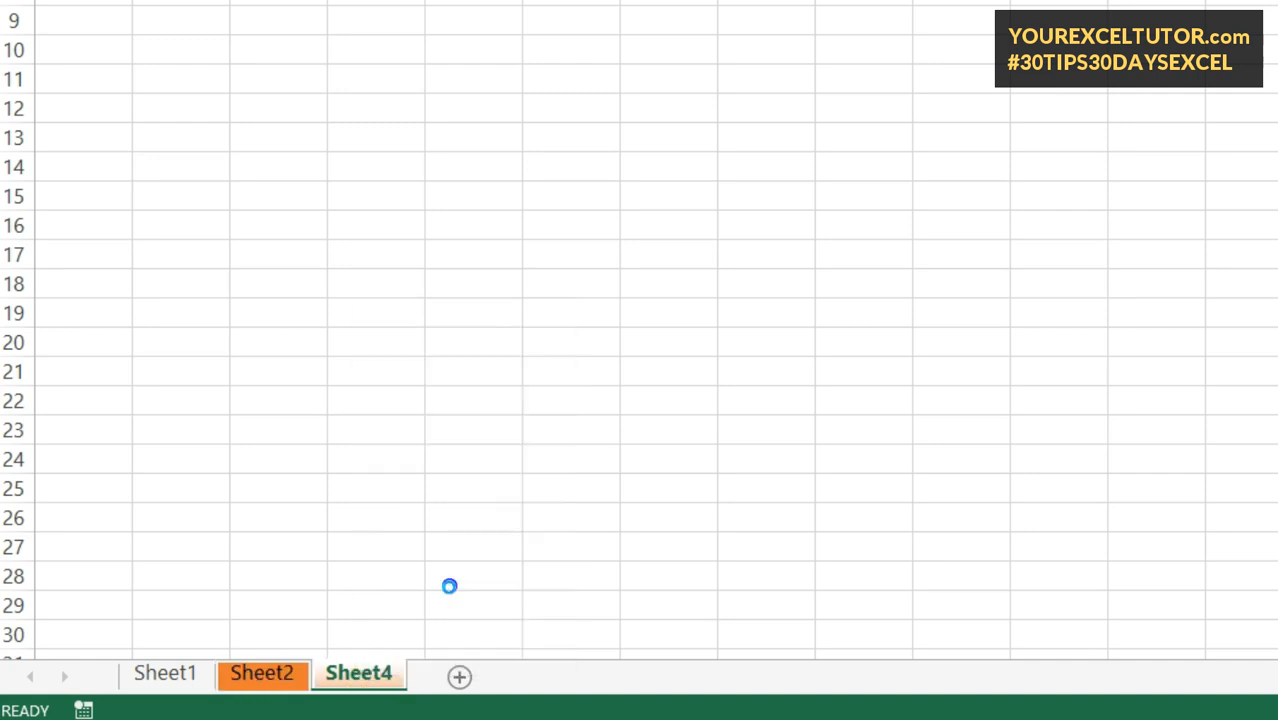
right_click(260, 677)
click(326, 632)
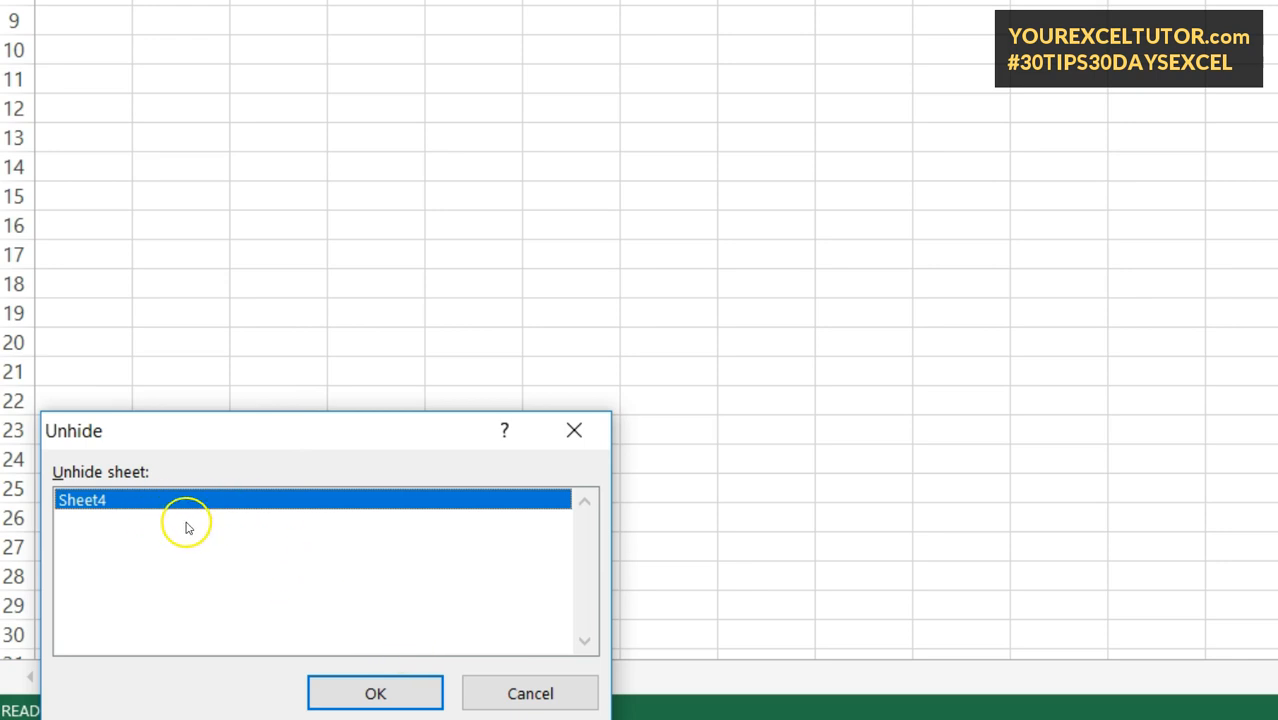
drag(372, 434, 605, 211)
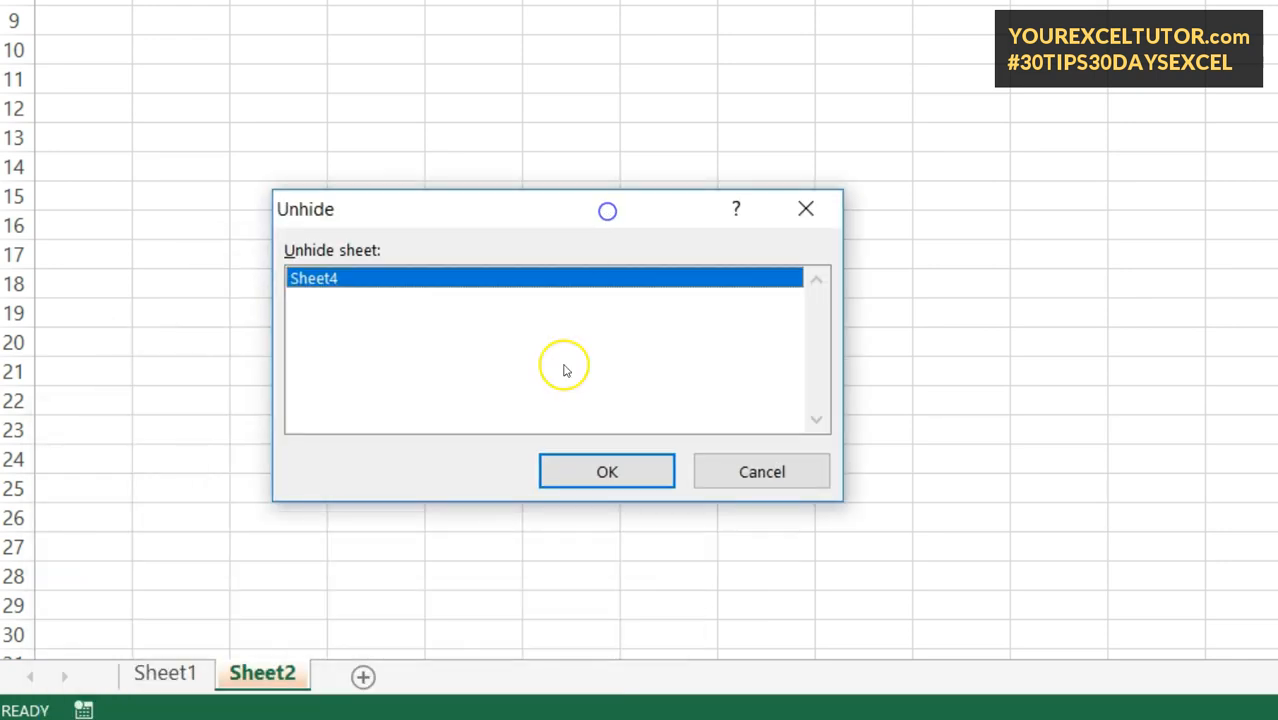
click(605, 474)
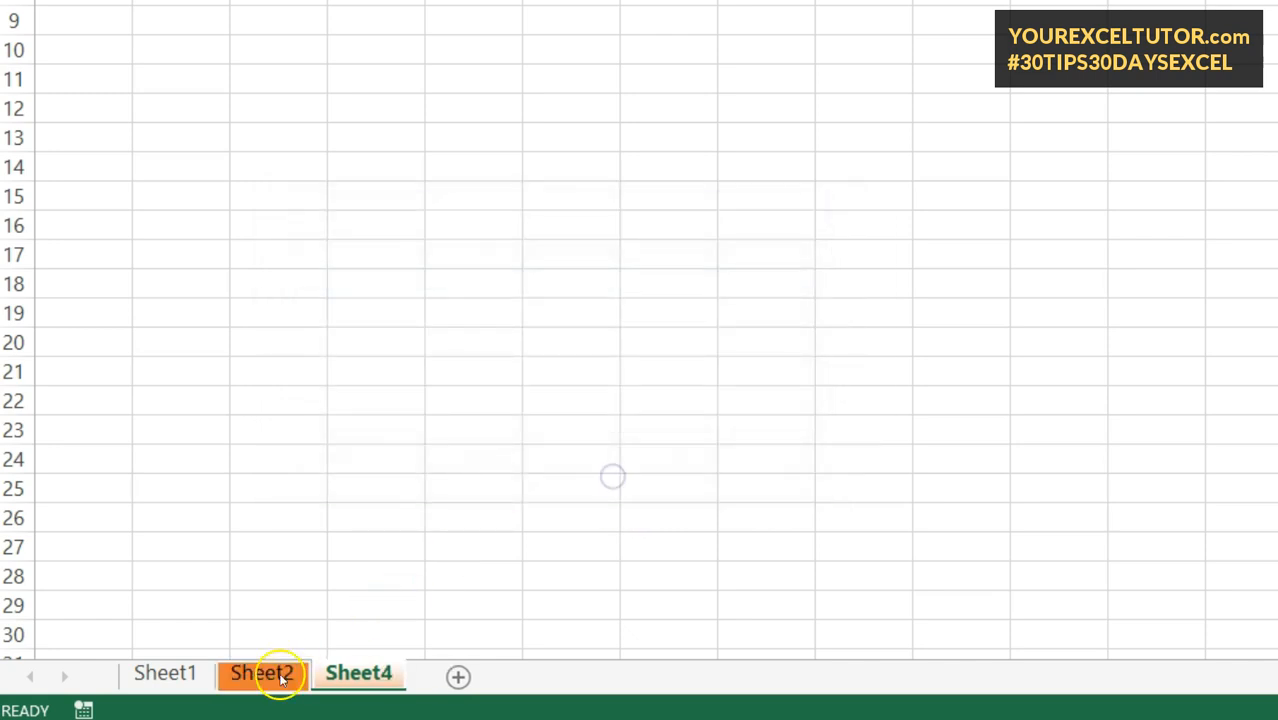
right_click(343, 676)
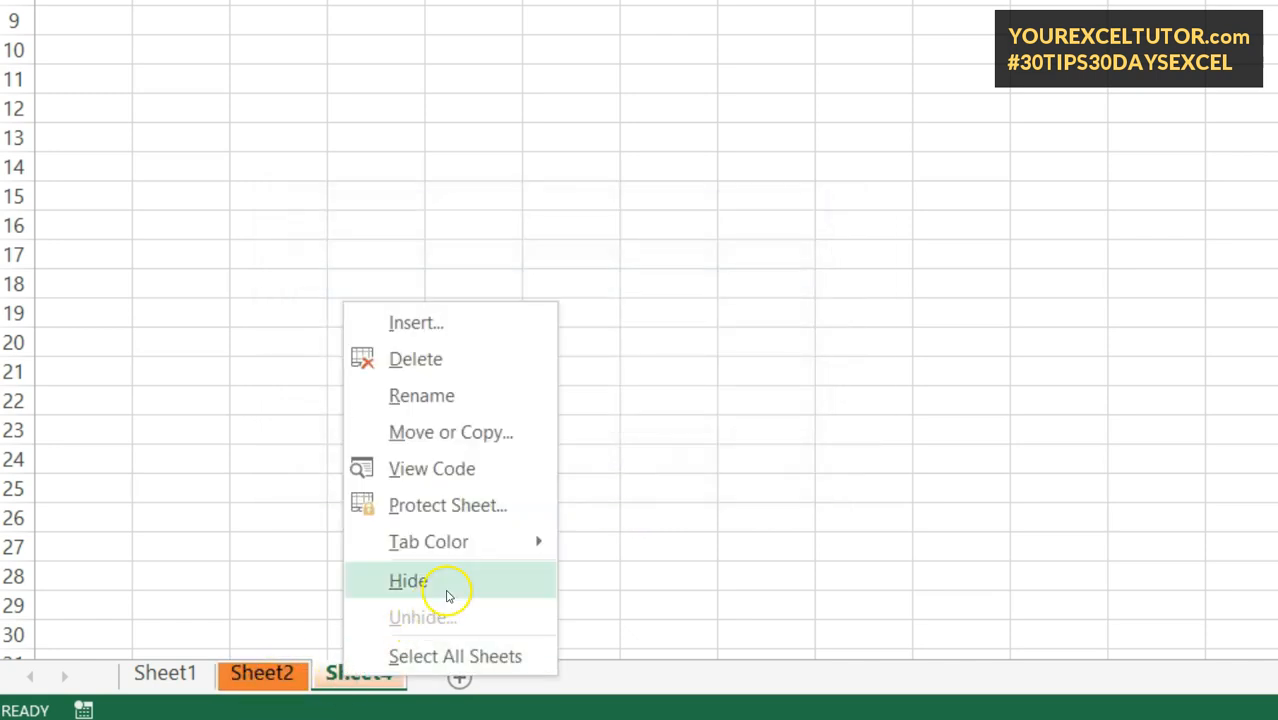
click(690, 585)
Group all the sheets from Sheet1 to Sheet4, select cell C23, and ungroup them back to Sheet1.
click(162, 673)
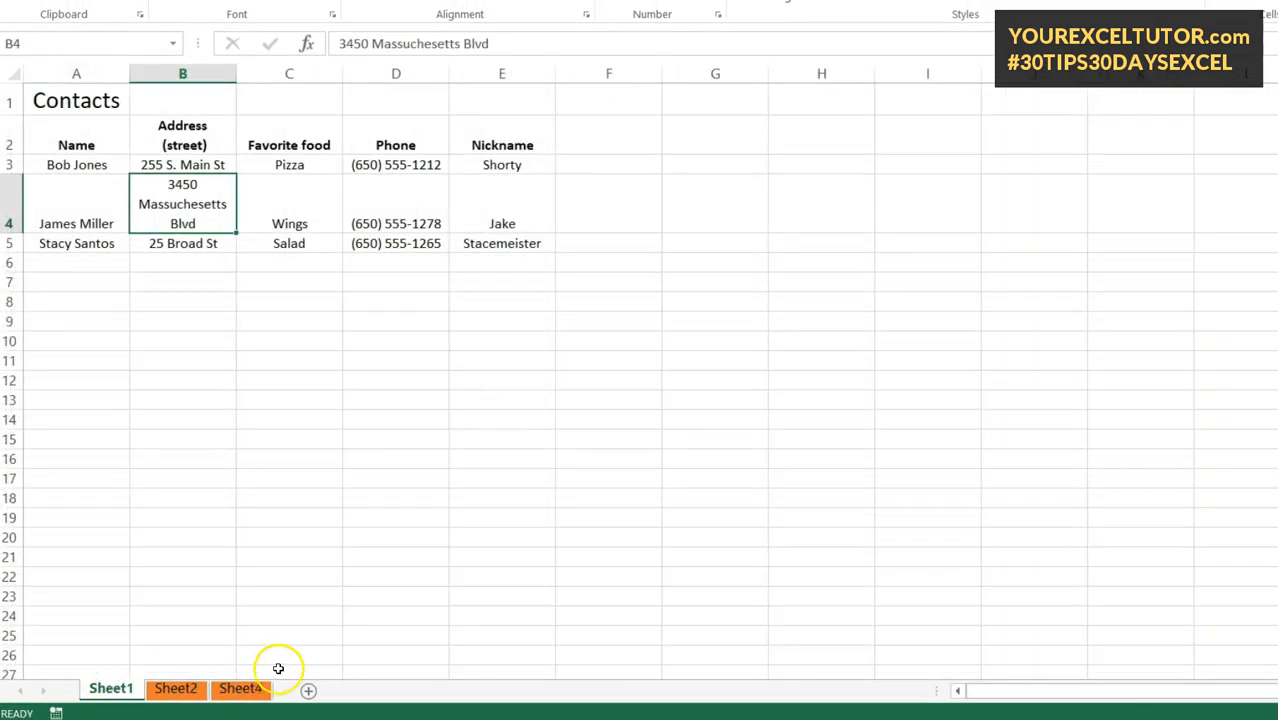
right_click(120, 690)
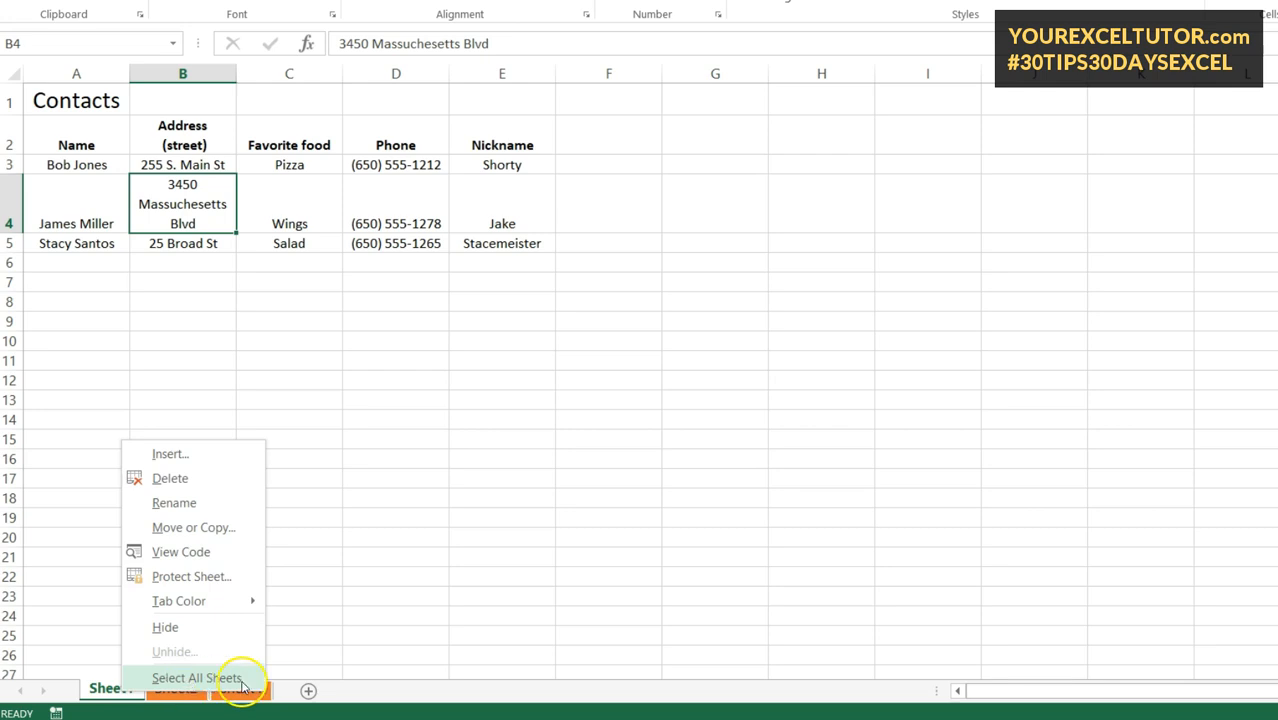
click(88, 698)
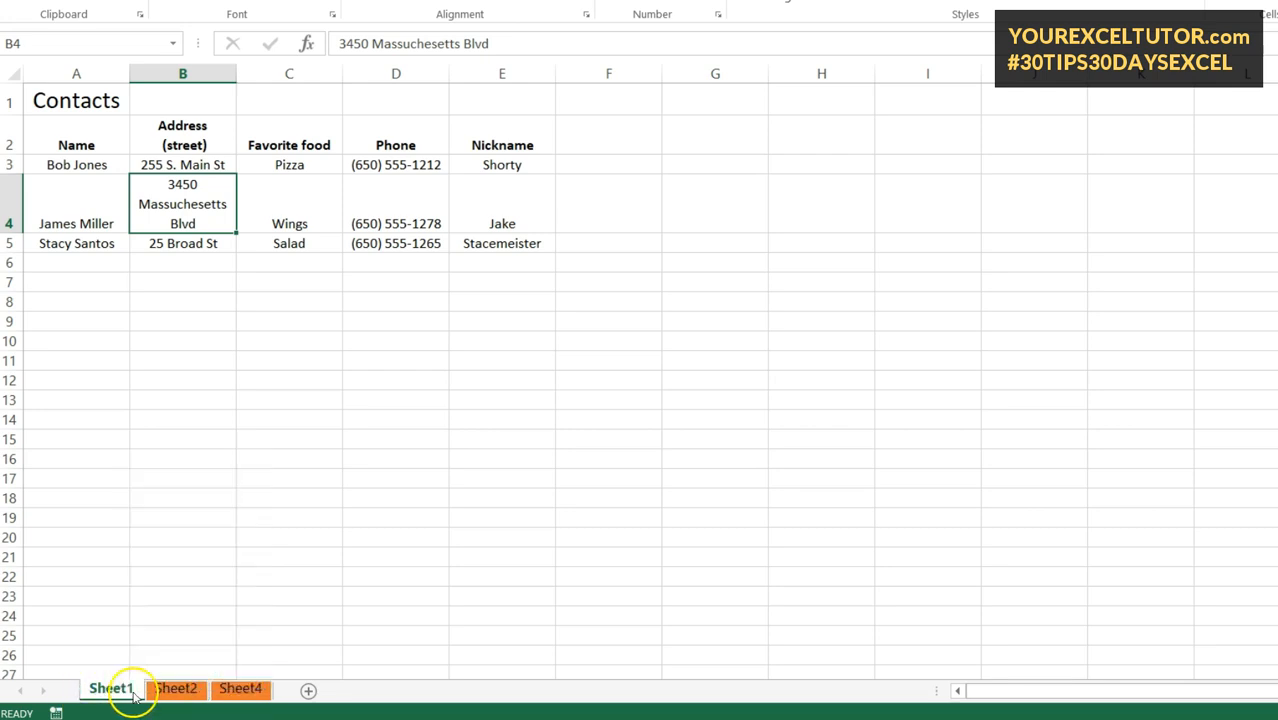
shift+click(240, 689)
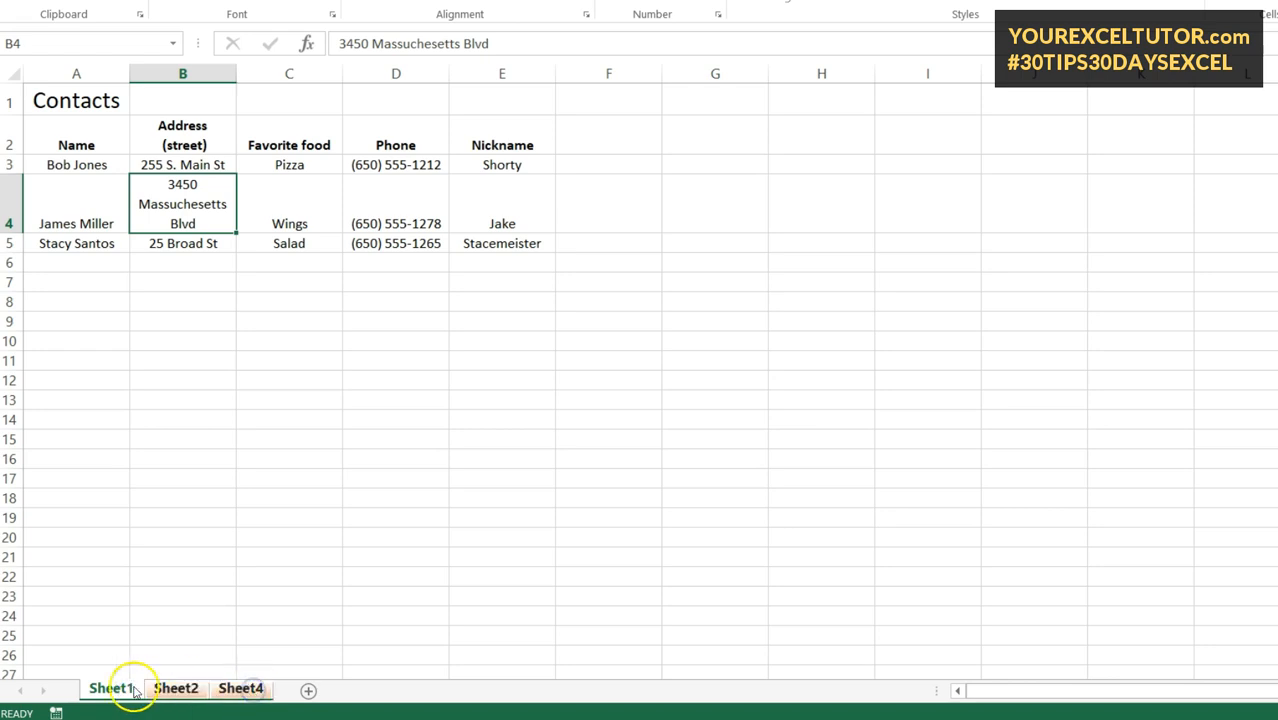
click(325, 598)
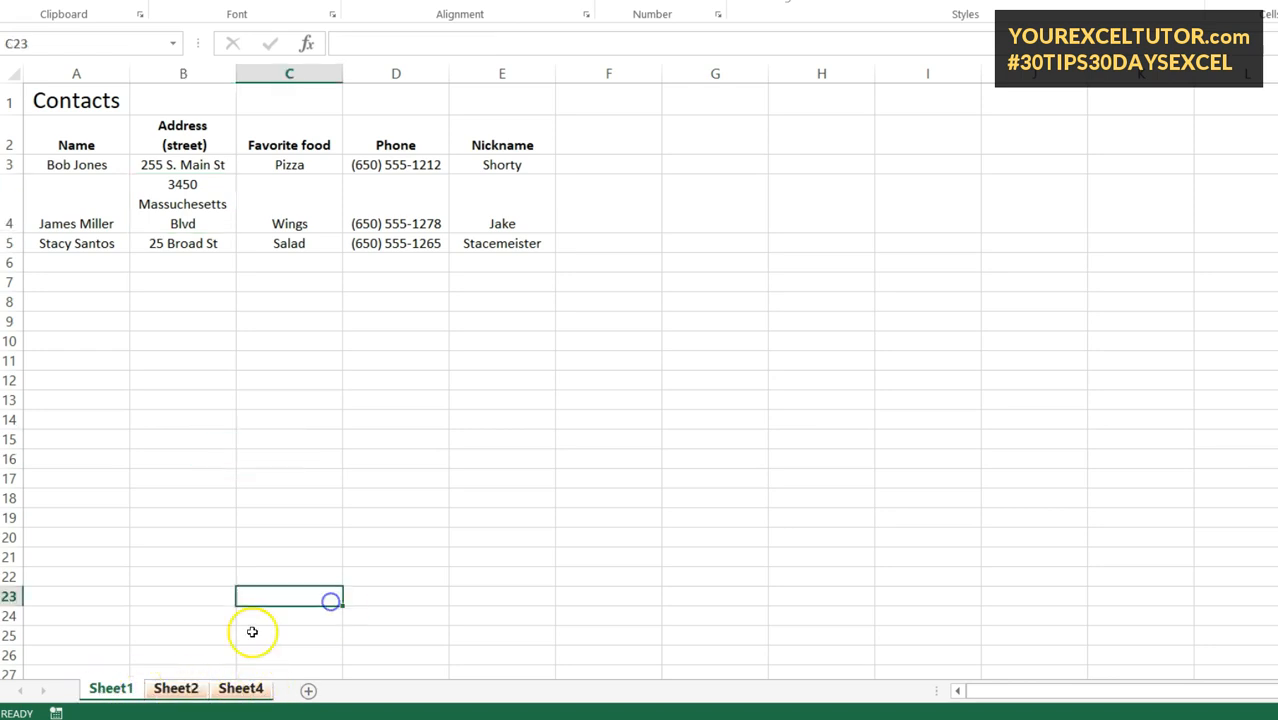
click(172, 698)
click(112, 690)
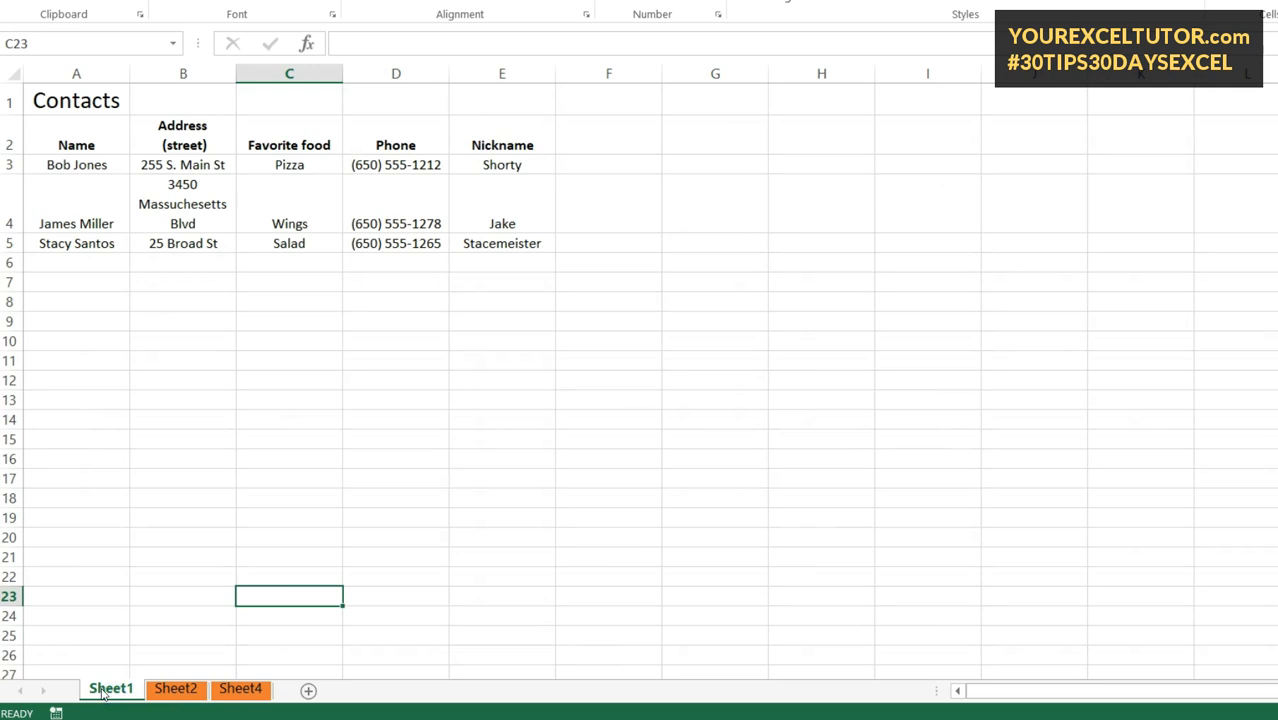
Insert a new worksheet directly after Sheet1 and return to Sheet1.
click(308, 692)
click(110, 690)
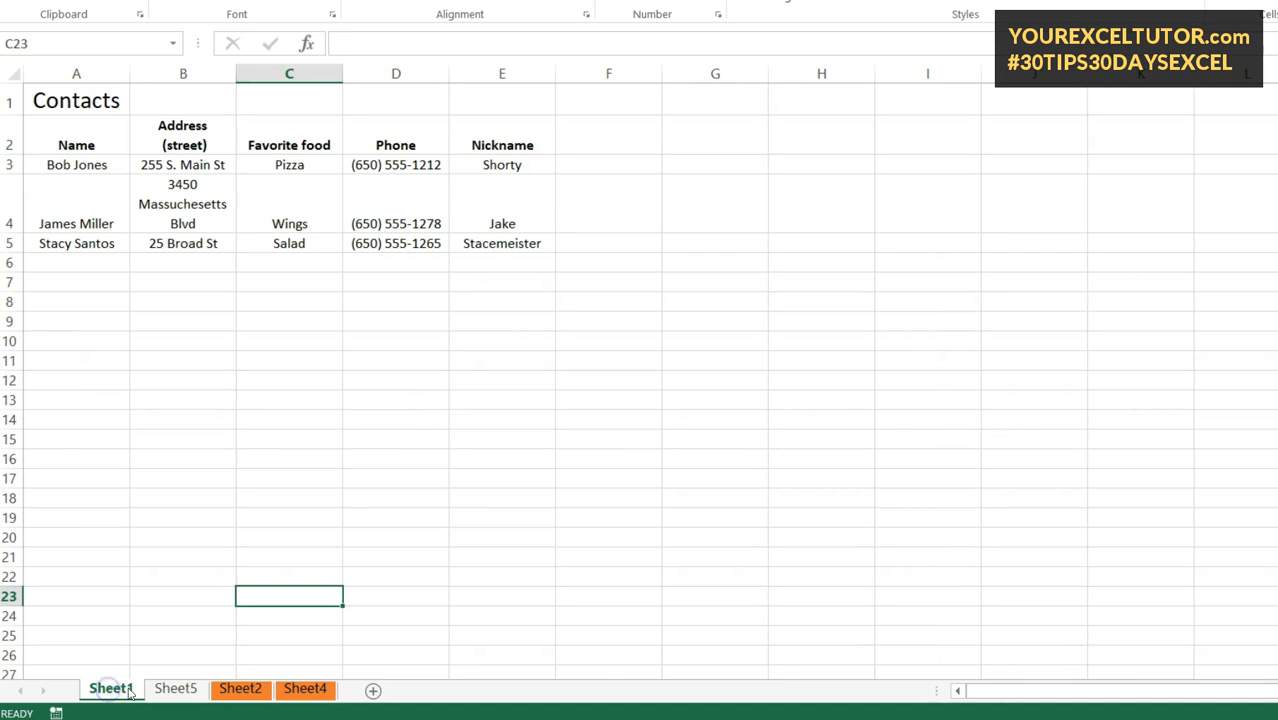
Group only Sheet1 and Sheet2, select cell B25, and ungroup them back to Sheet1.
ctrl+click(240, 689)
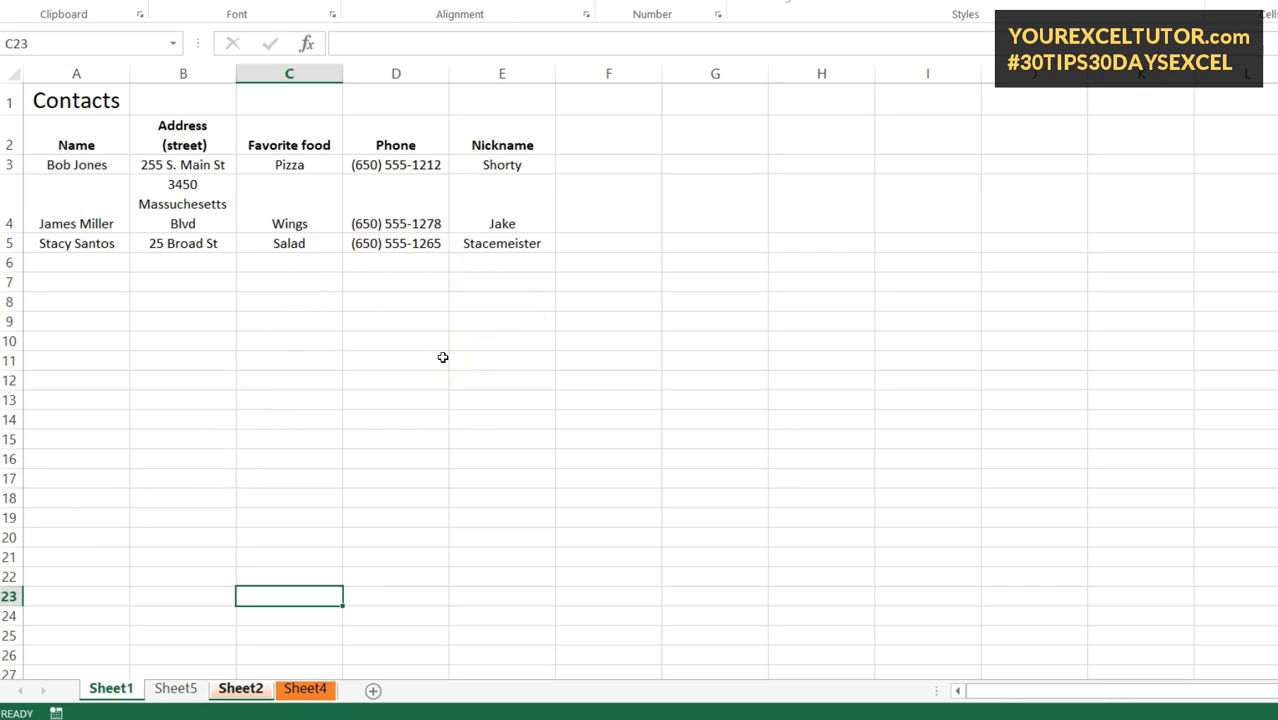
click(177, 630)
click(178, 689)
click(124, 688)
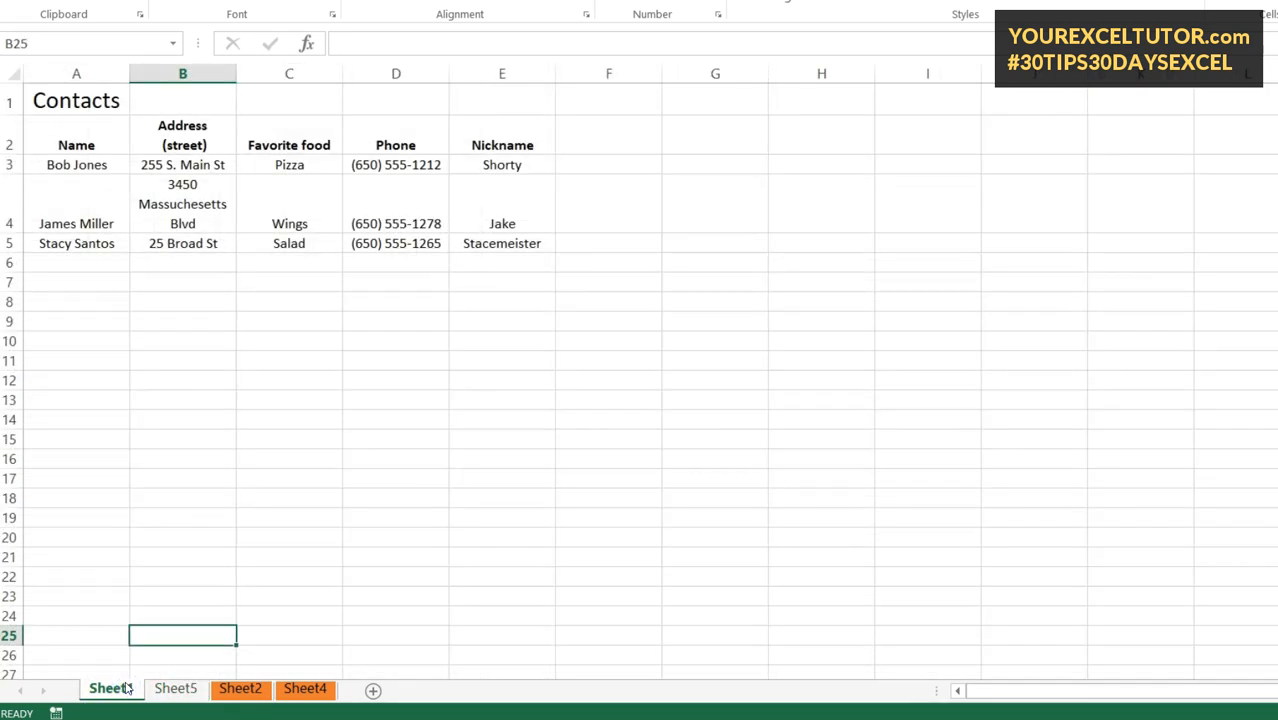
Group all sheets from Sheet1 to Sheet4 and enter "the word" in cell A12.
shift+click(300, 689)
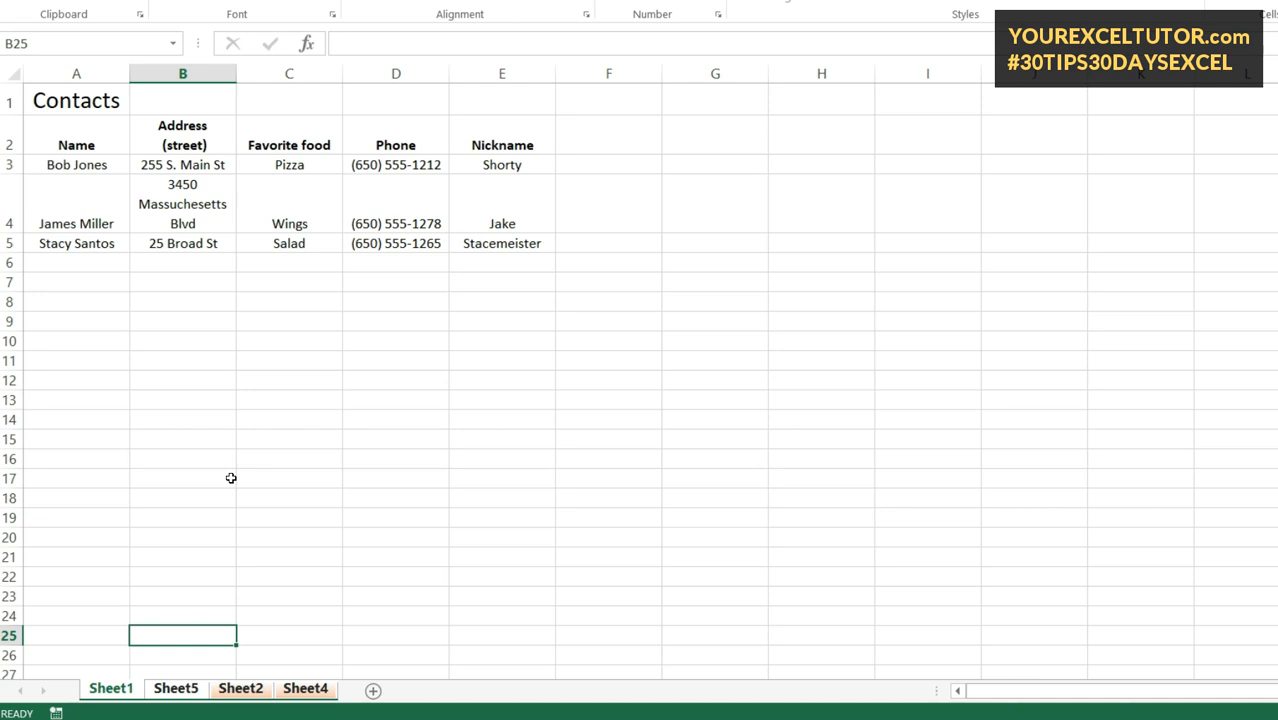
click(90, 379)
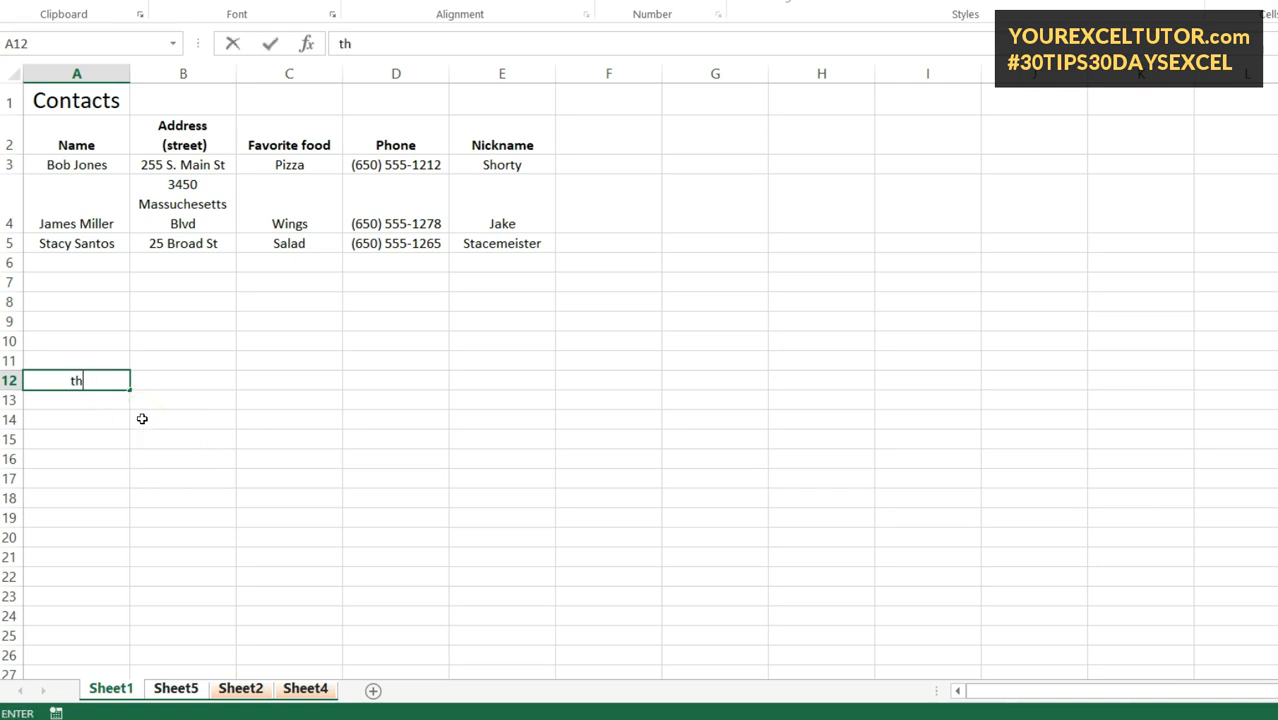
text(the word)
key(Return)
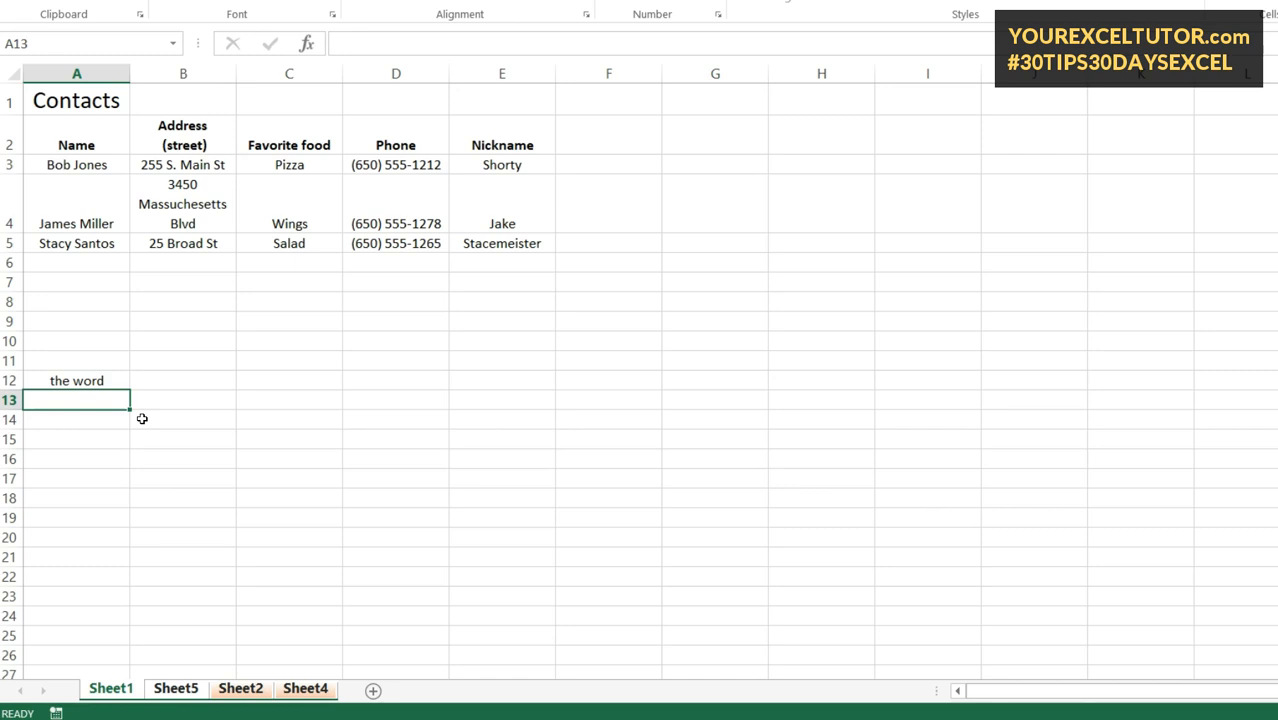
Check the entry in cell A12 on Sheet5, Sheet2, Sheet4 and Sheet1.
click(176, 689)
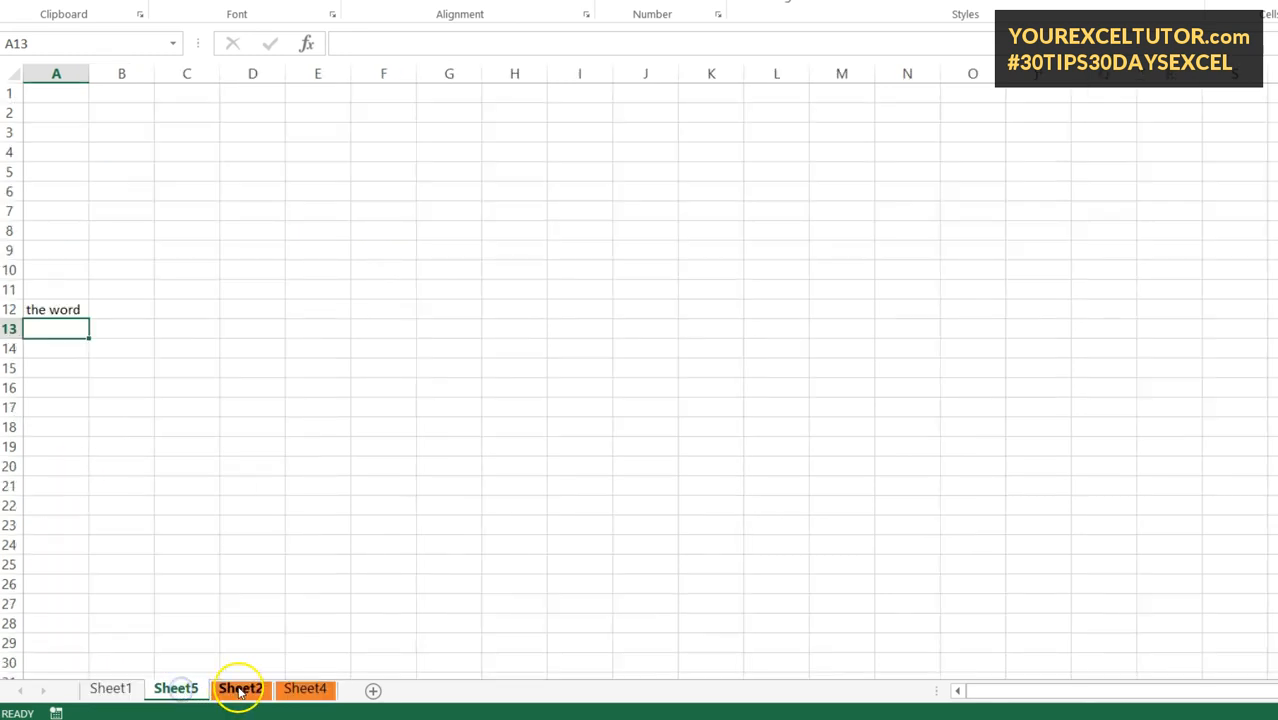
click(245, 689)
click(303, 689)
click(122, 689)
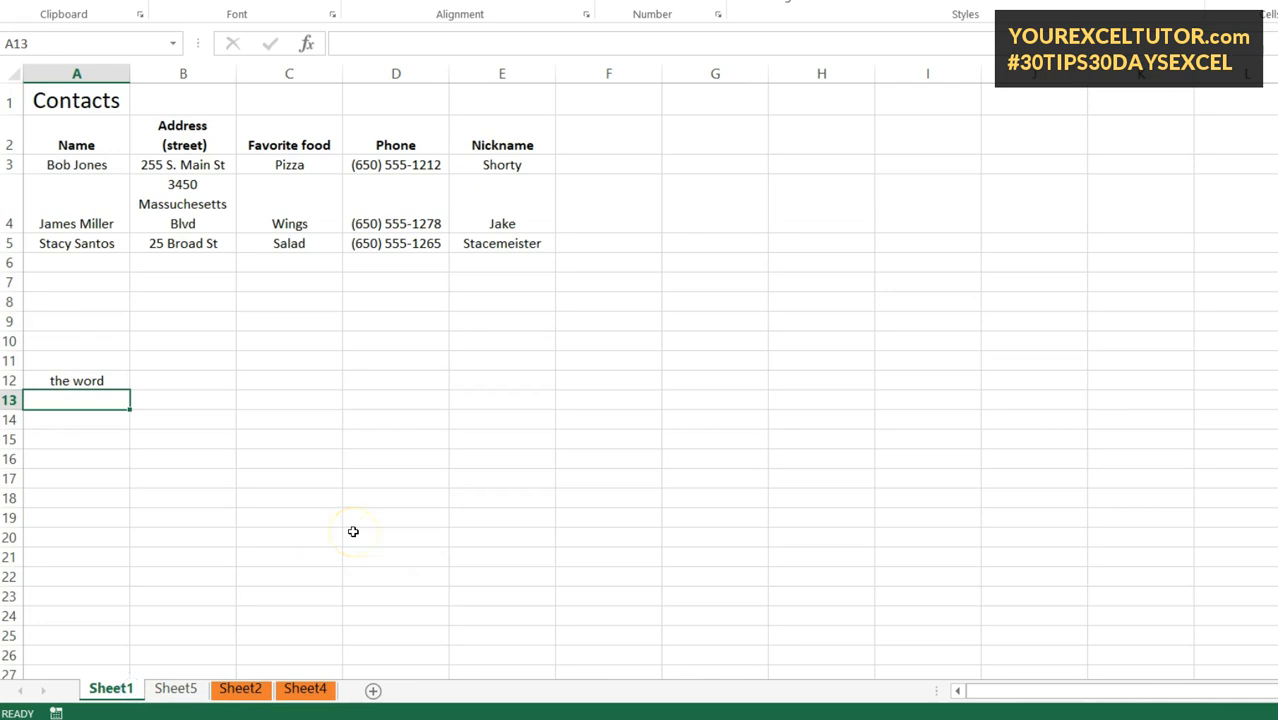
click(80, 380)
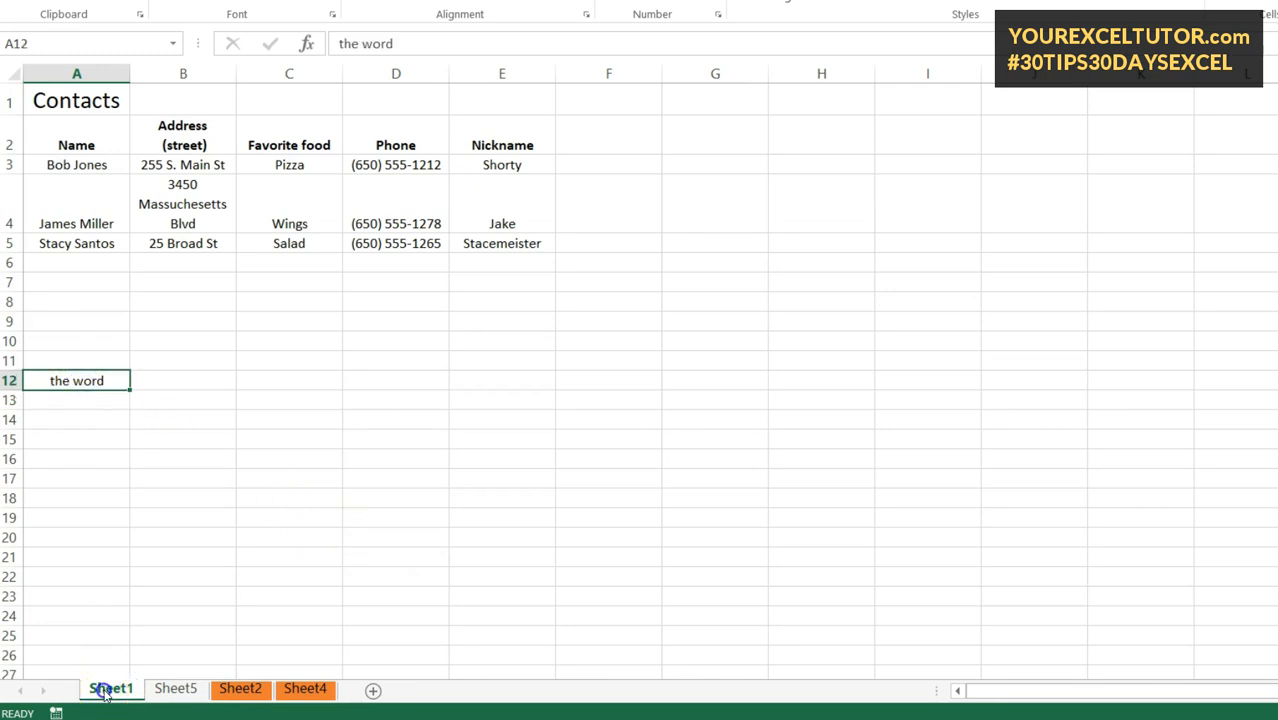
Group all sheets from Sheet1 to Sheet4 and fill row 1 with yellow.
shift+click(300, 689)
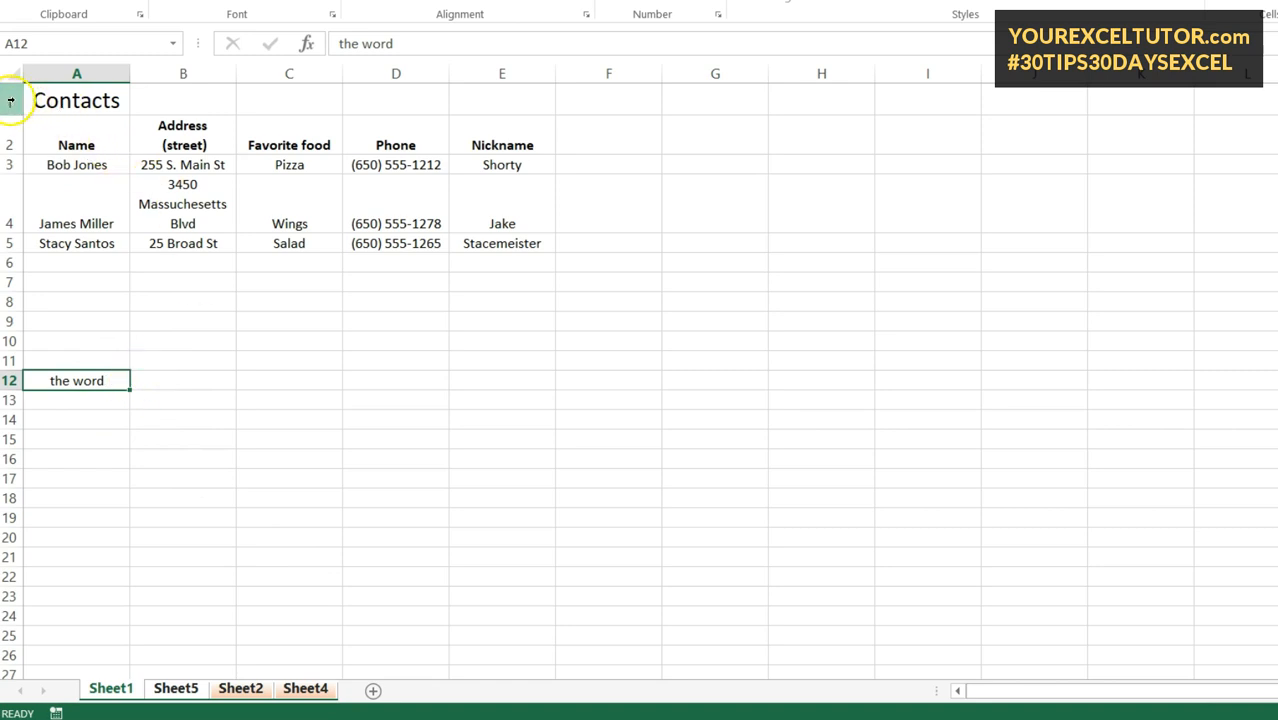
click(10, 101)
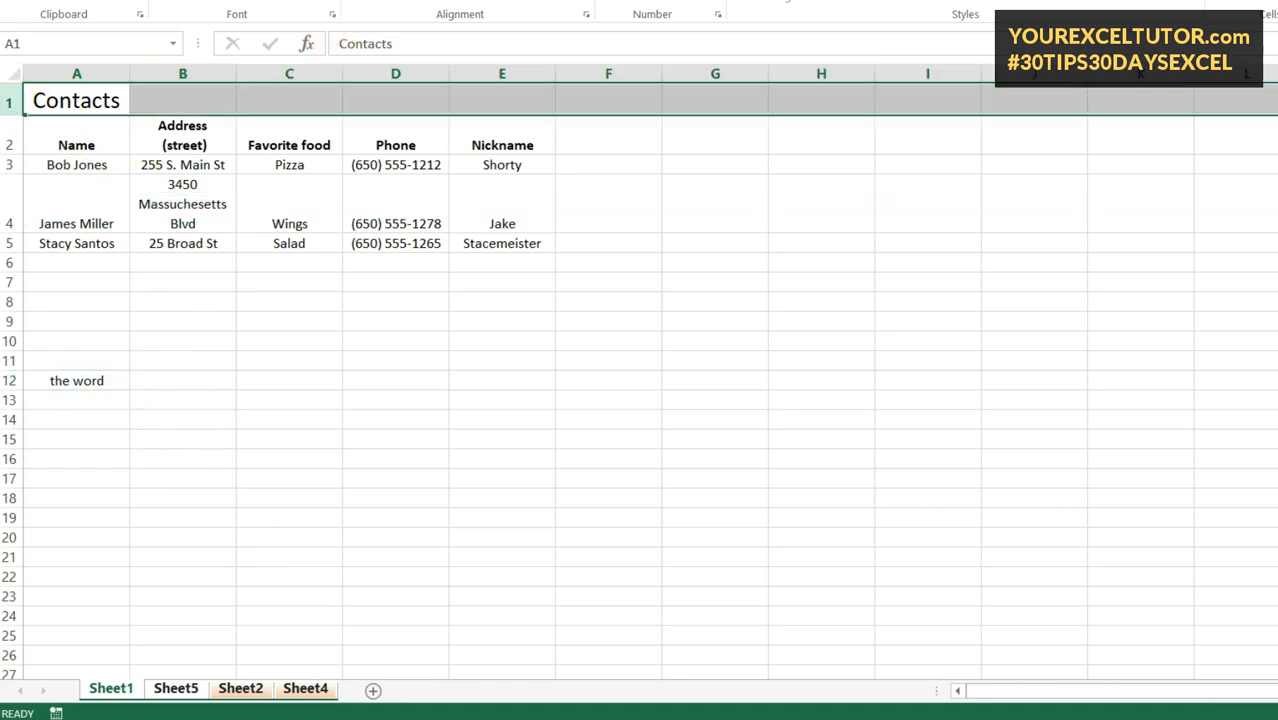
click(299, 8)
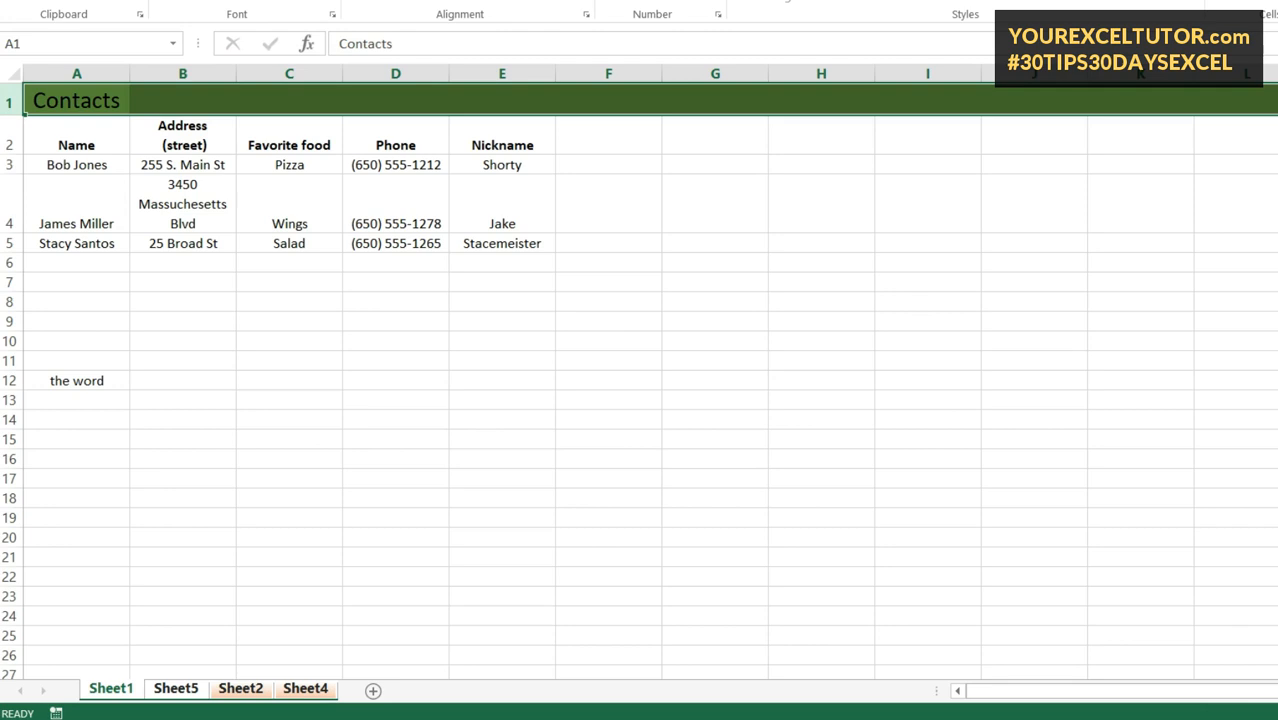
click(311, 5)
click(332, 139)
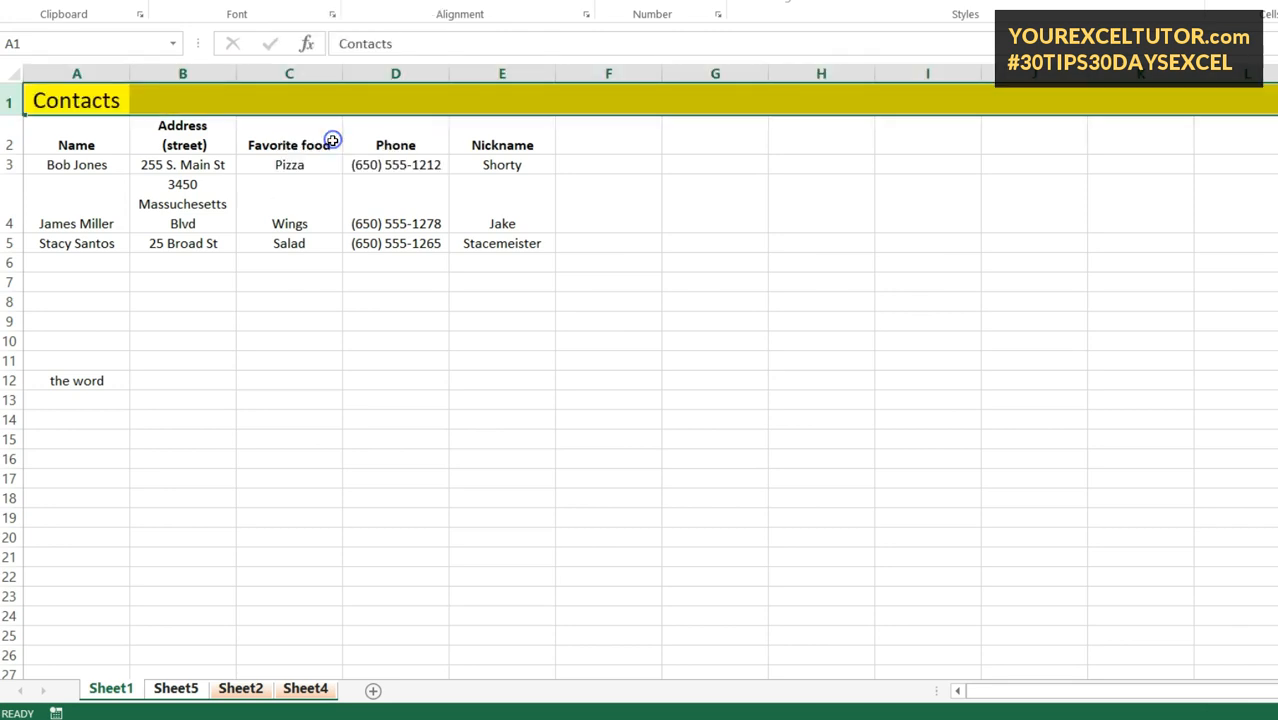
Check the row 1 fill on Sheet5, Sheet2 and Sheet4, and return to Sheet1.
click(177, 690)
click(250, 690)
click(306, 690)
click(110, 690)
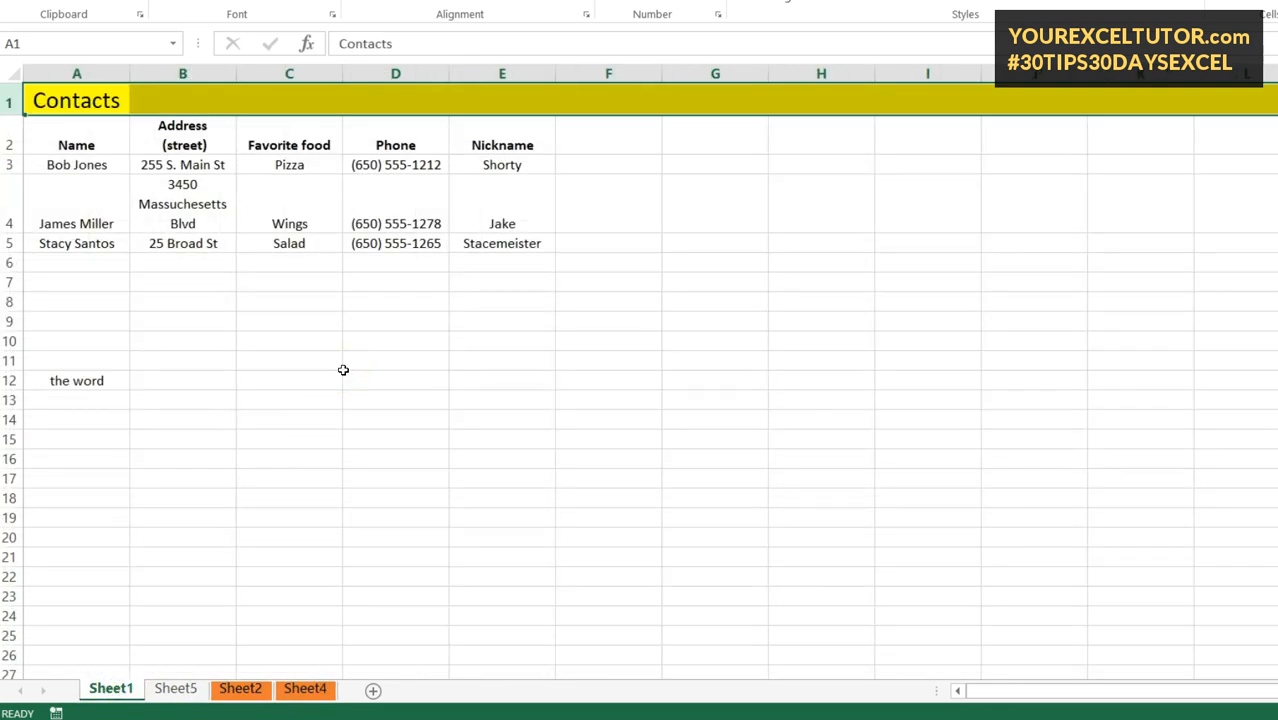
Group all sheets again, ungroup them by switching to Sheet5, and return to Sheet1.
shift+click(312, 686)
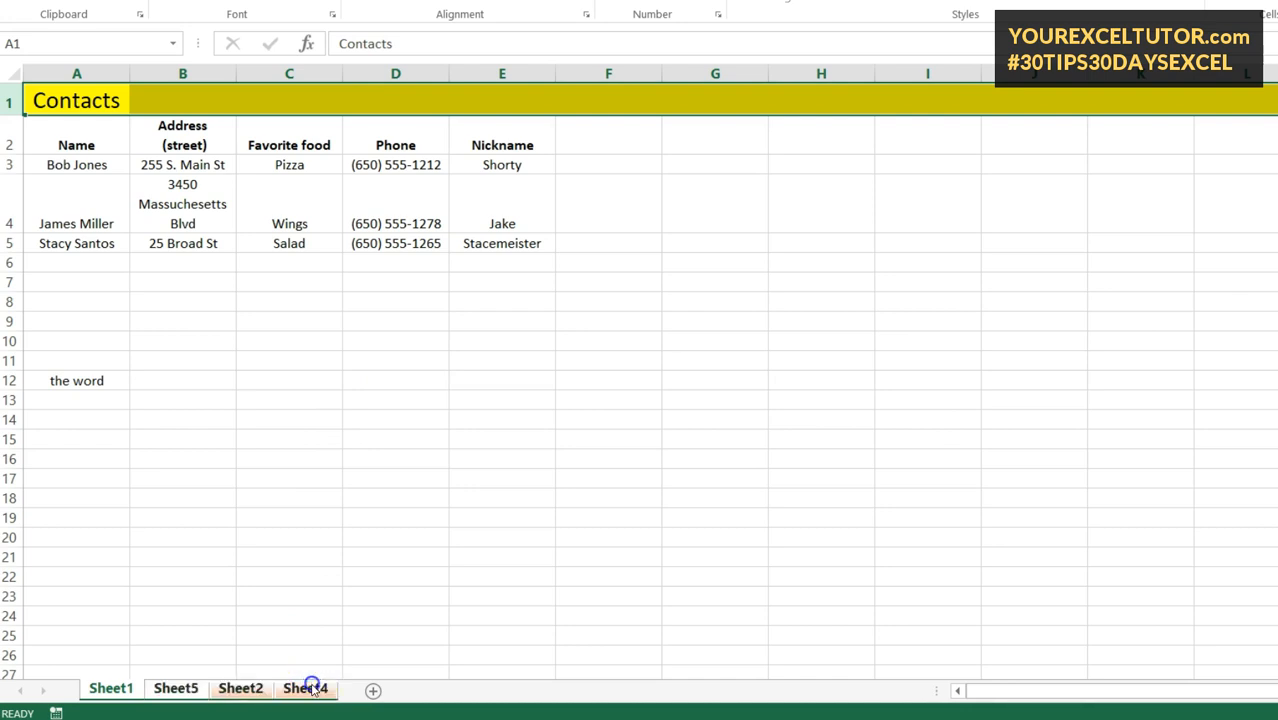
click(177, 690)
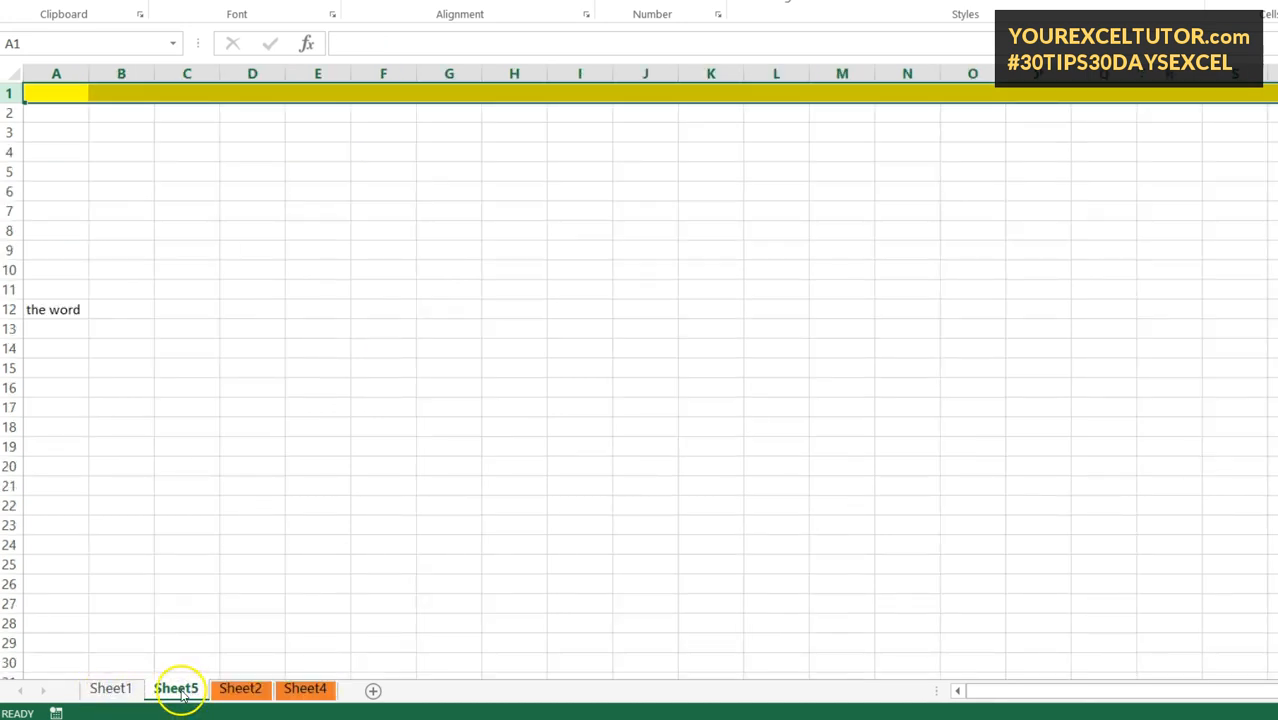
click(115, 688)
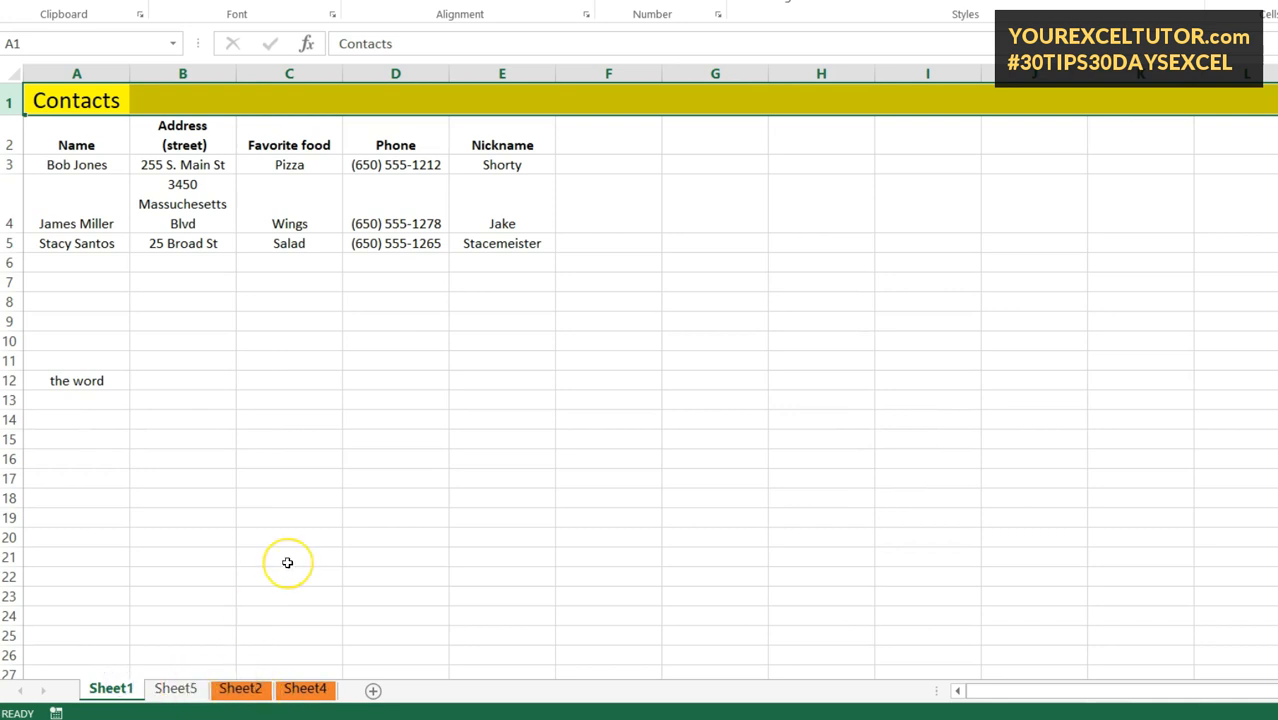
right_click(114, 688)
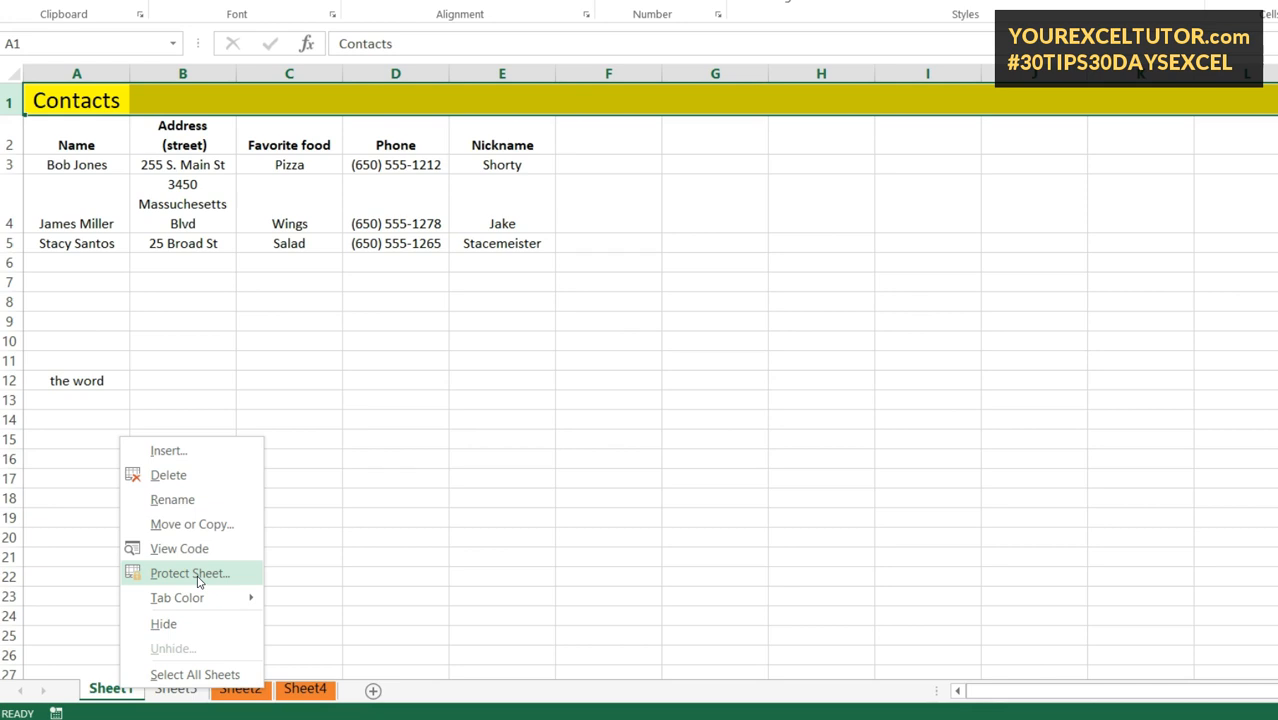
click(366, 529)
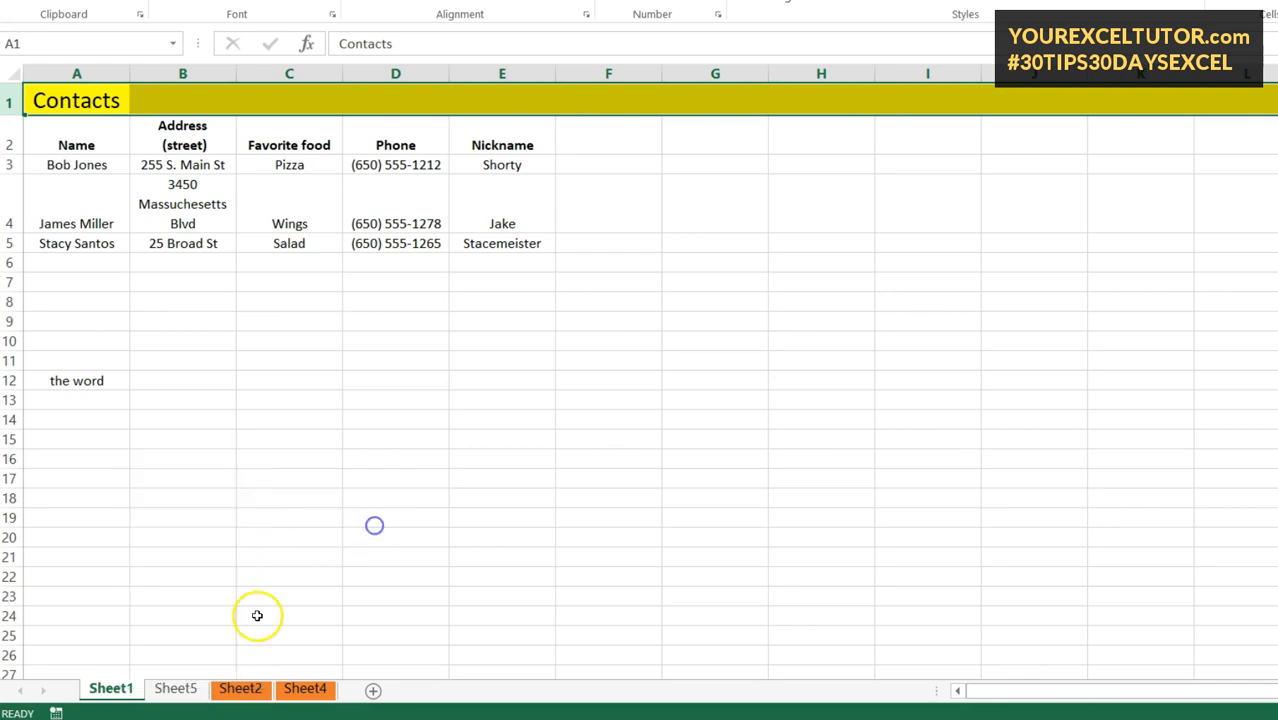